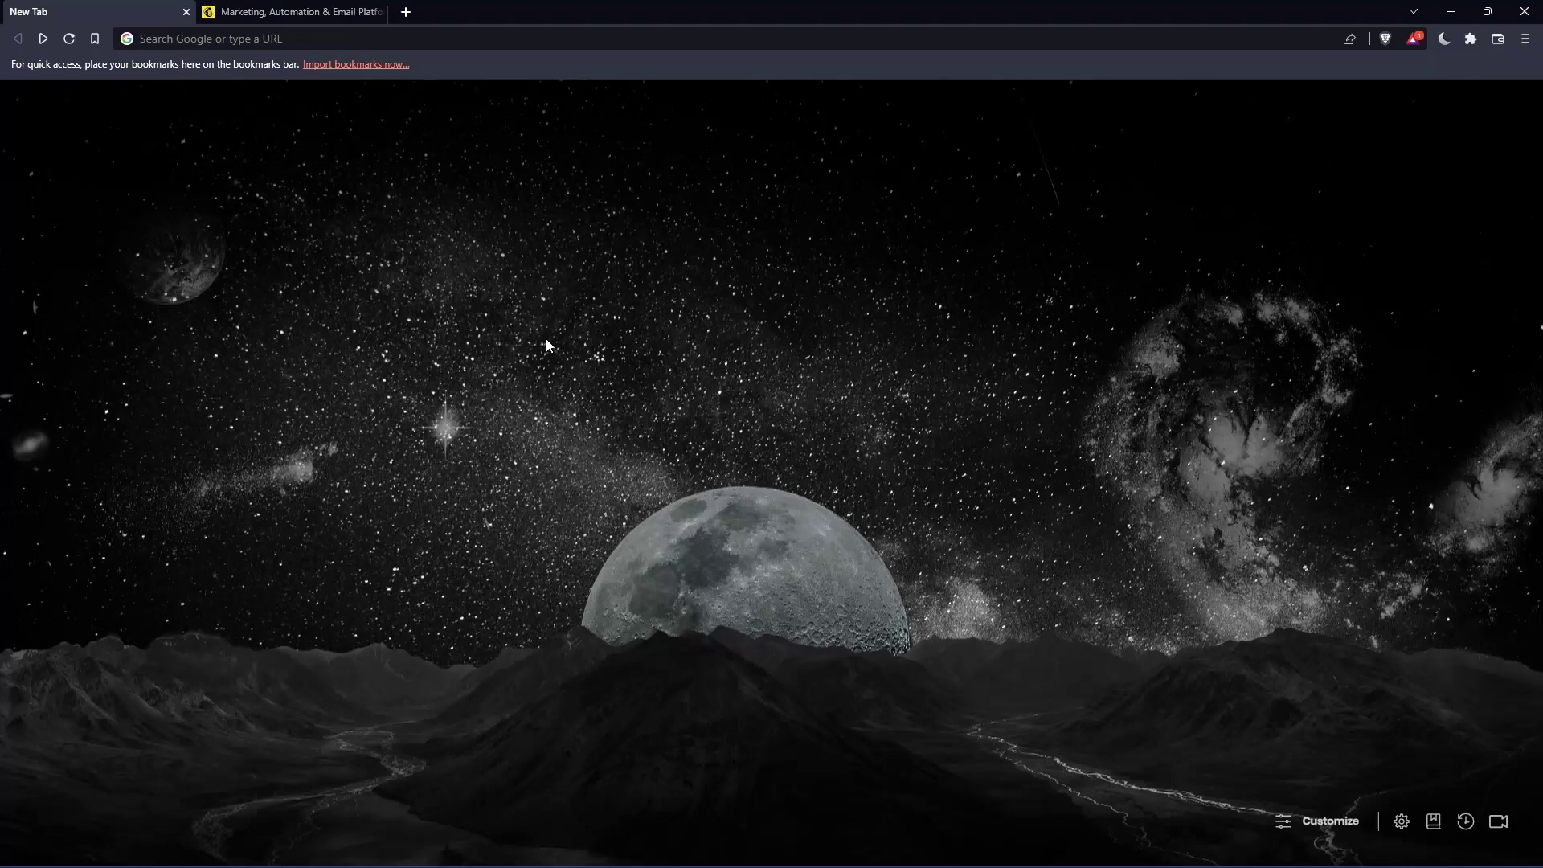
- Enter mailchimp.com in Brave's address bar and switch to the already-open Mailchimp tab
left_click(325, 45)
type("mailchimp")
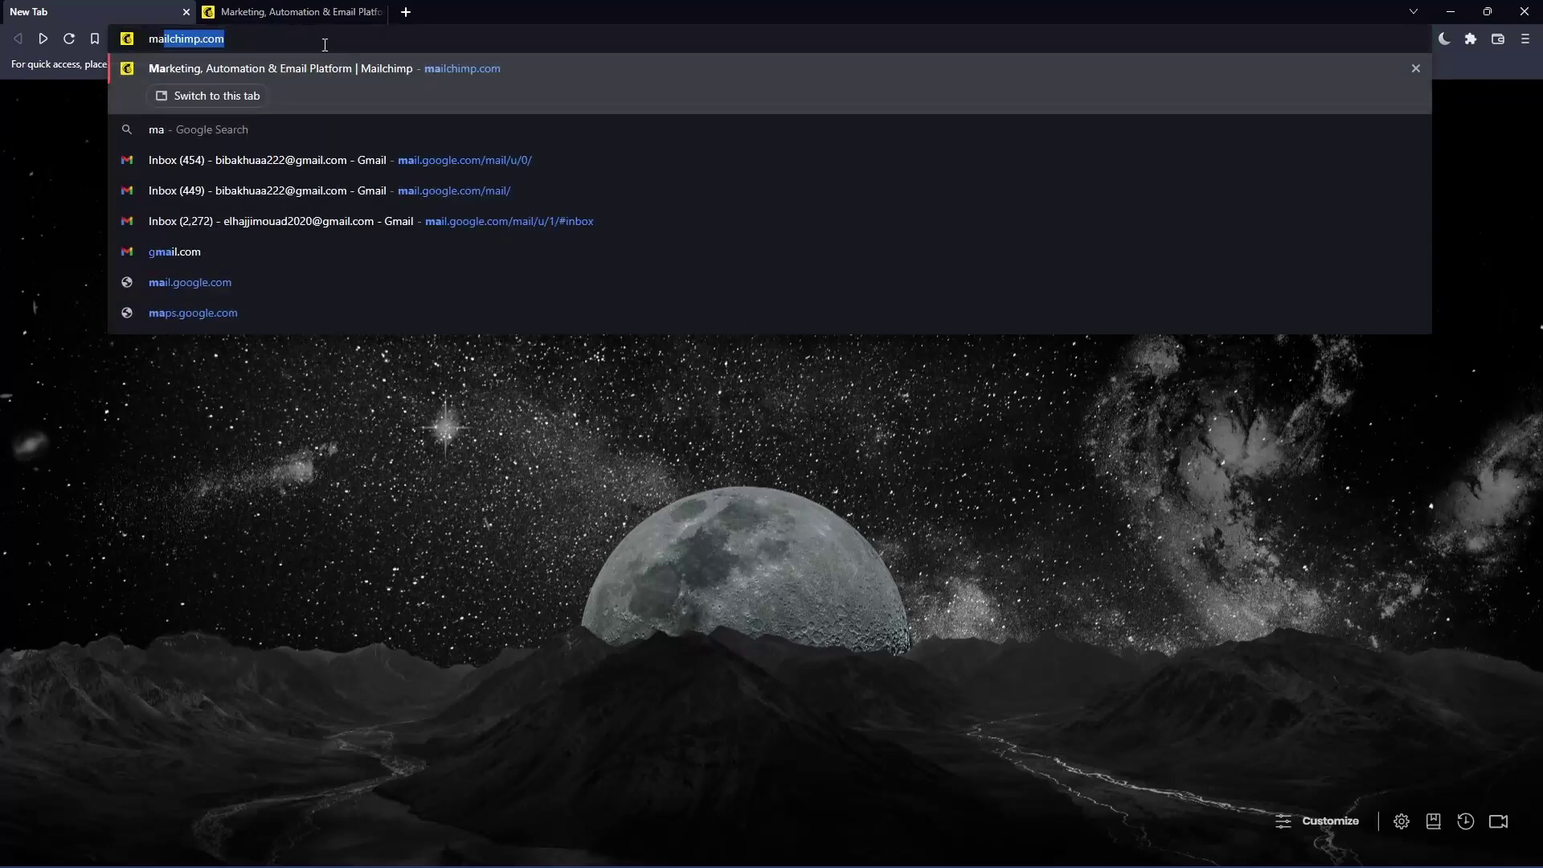
type(".com")
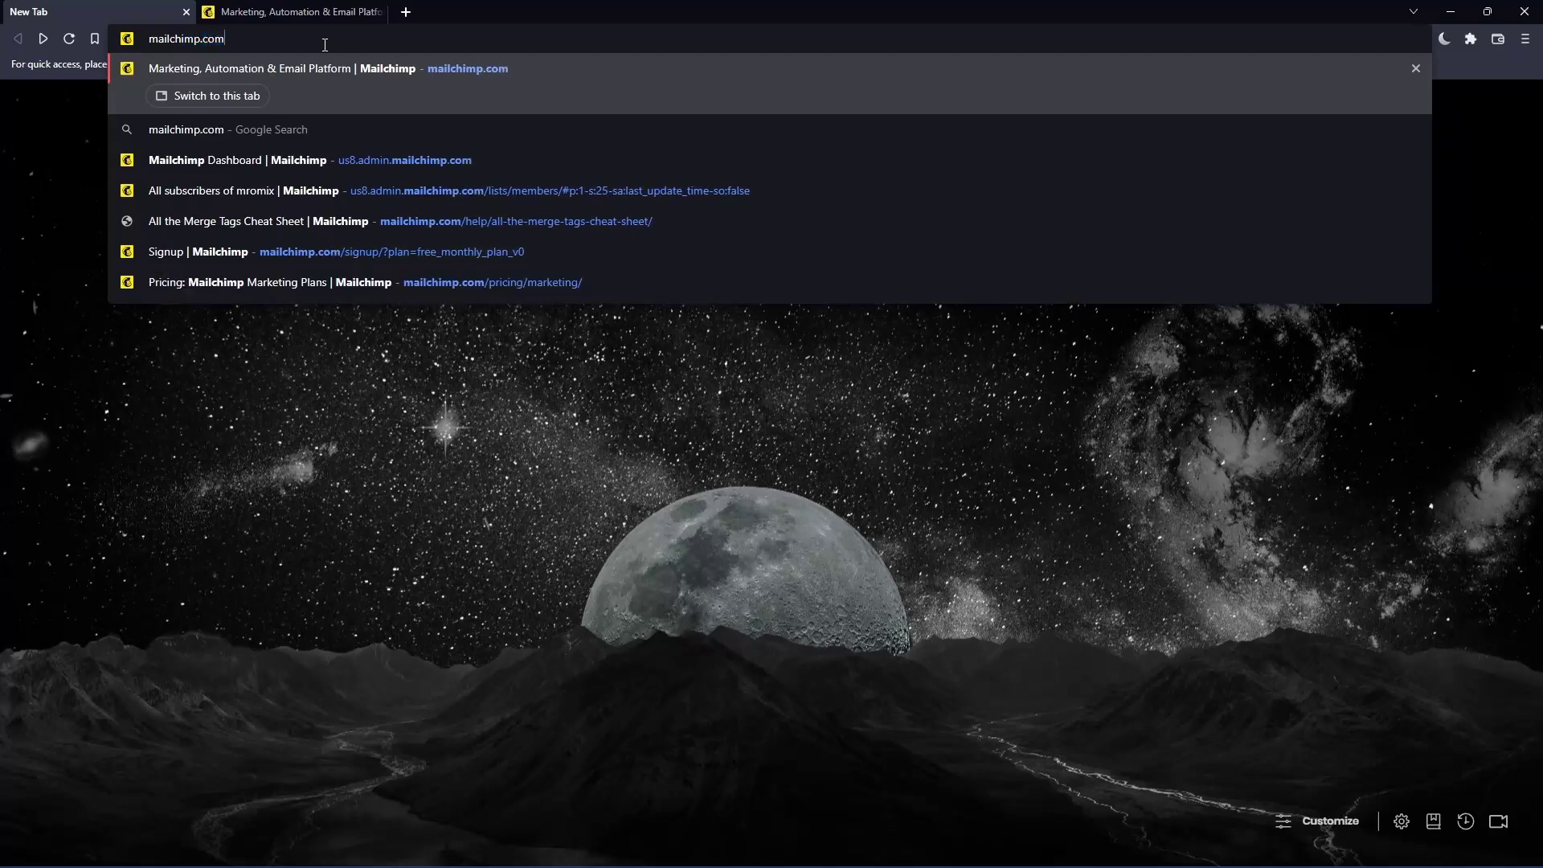
key("ctrl+a")
key("Tab")
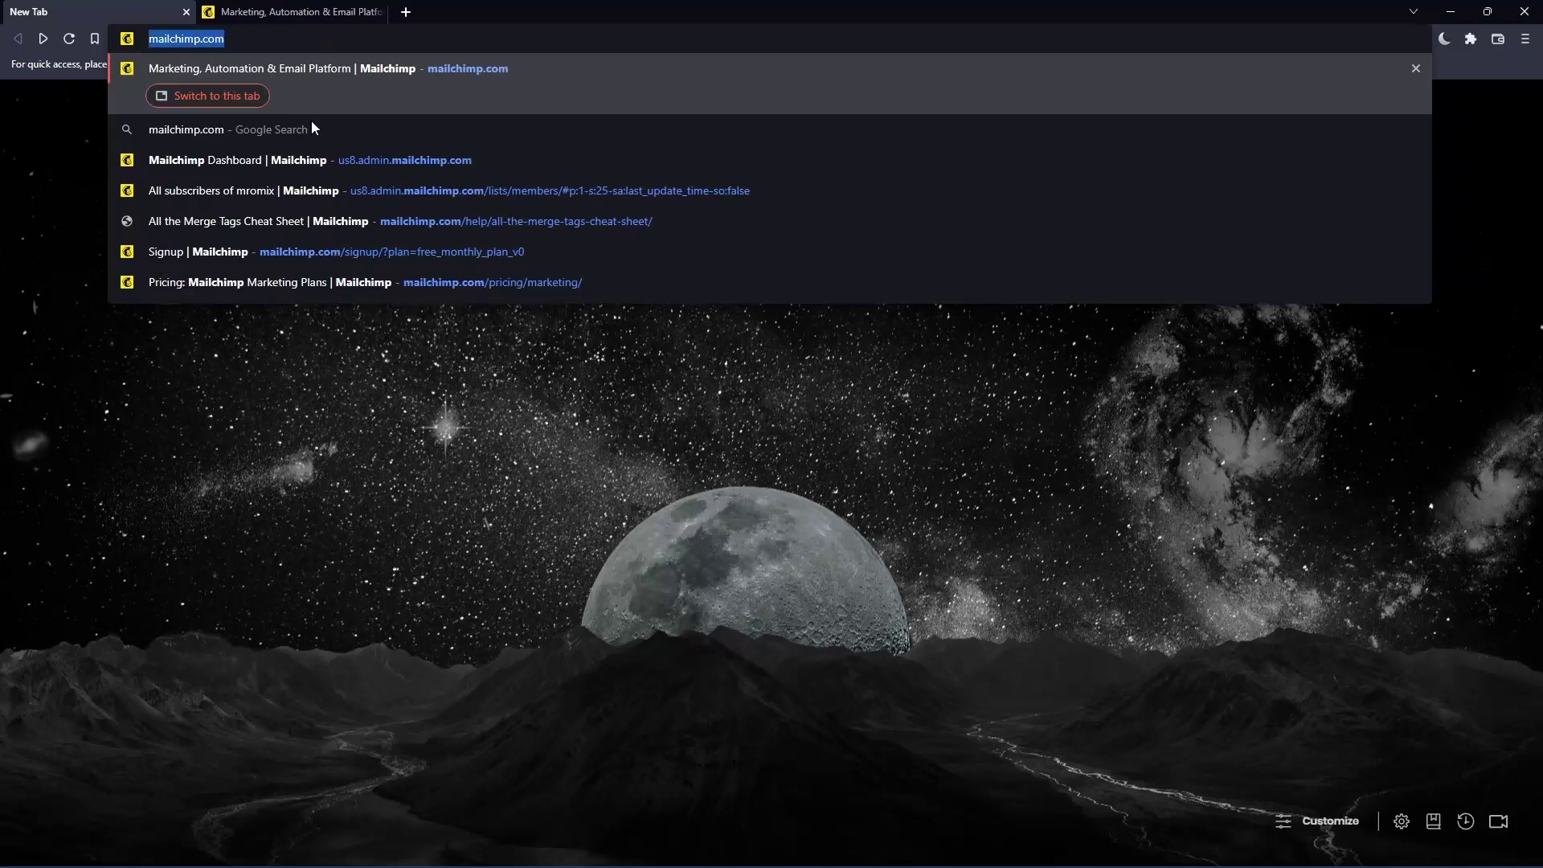
key("Return")
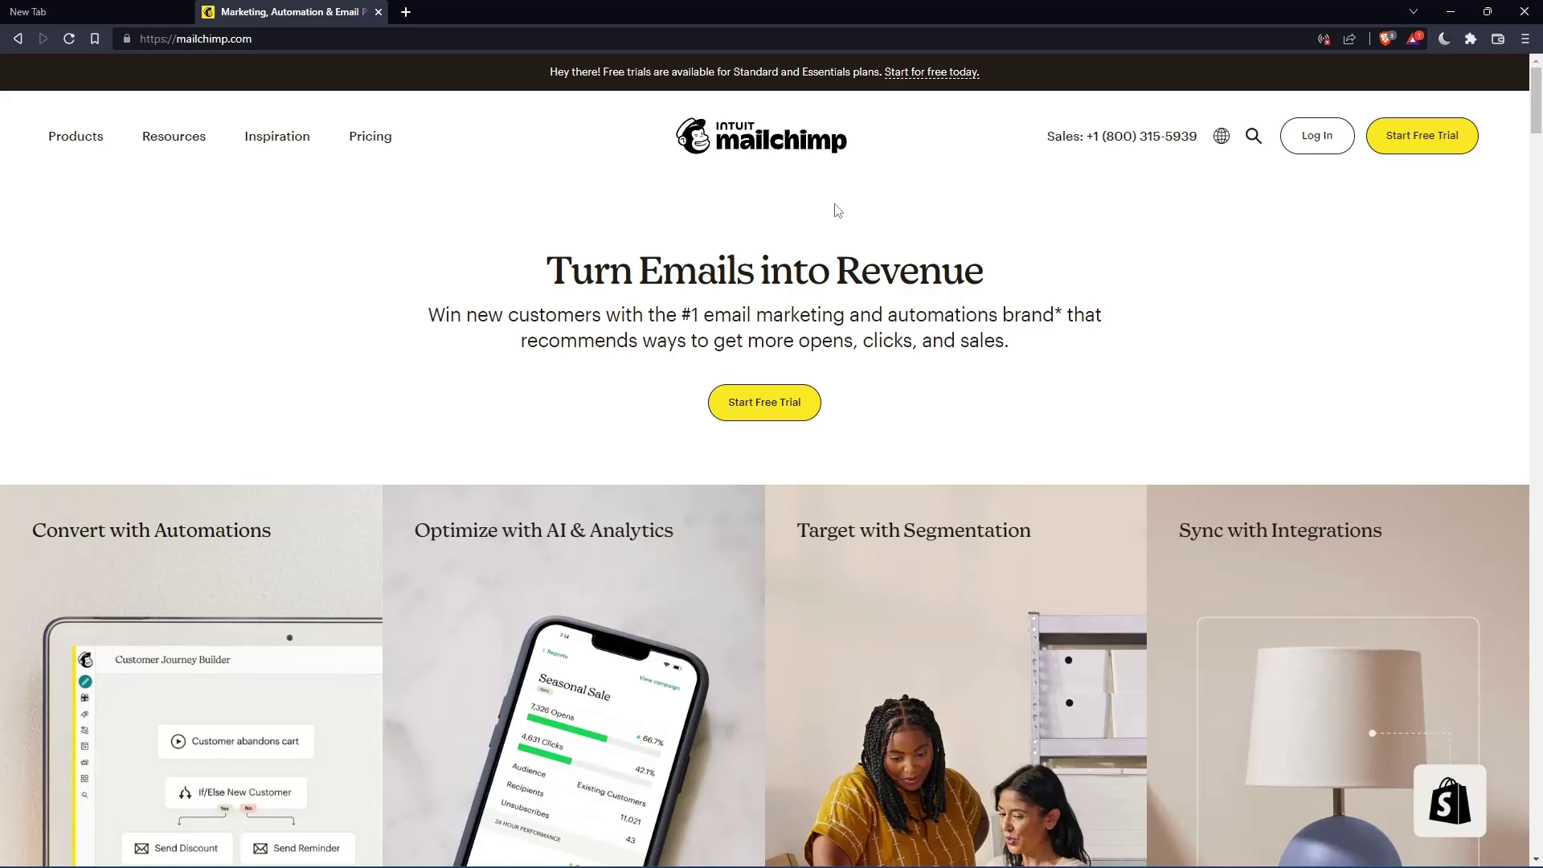
- Visit the login page, return to the homepage, and open the full Marketing Platform plan comparison
left_click(1319, 151)
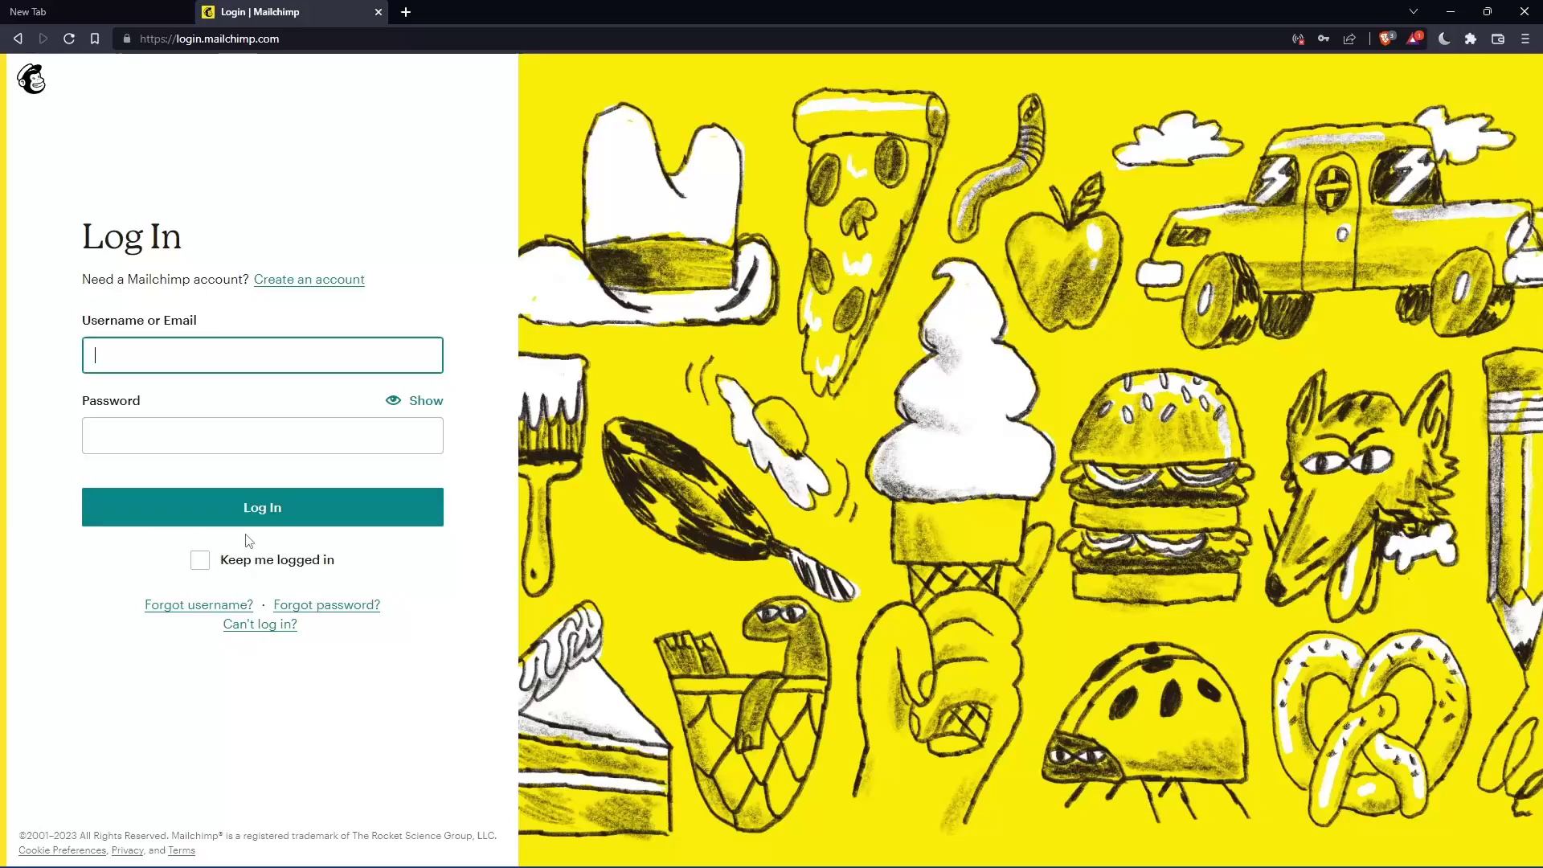
key("alt+Left")
scroll(897, 378, "down", 5)
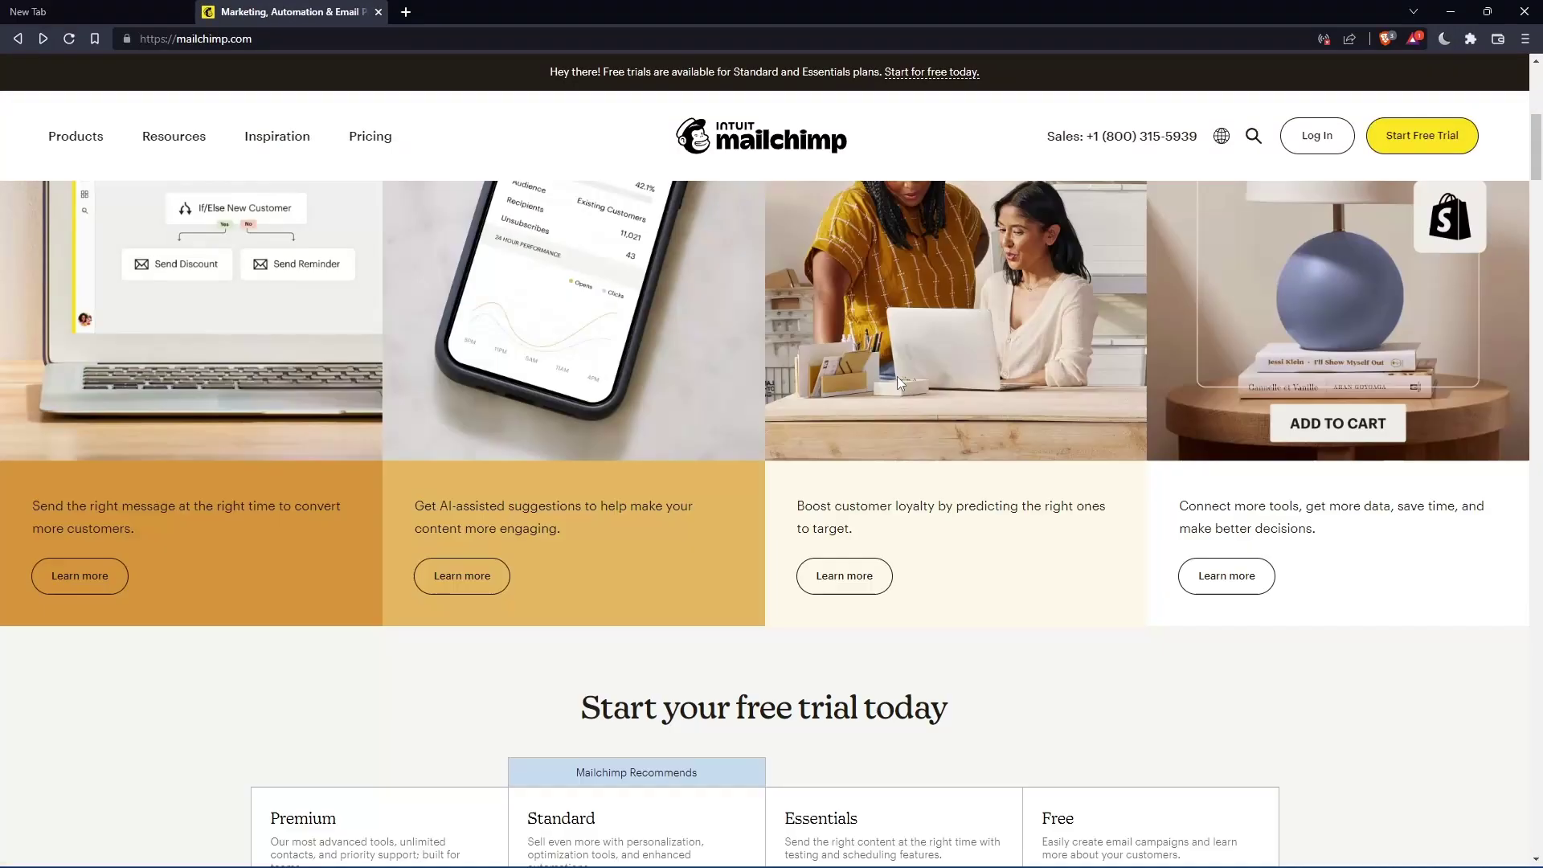
scroll(897, 376, "down", 7)
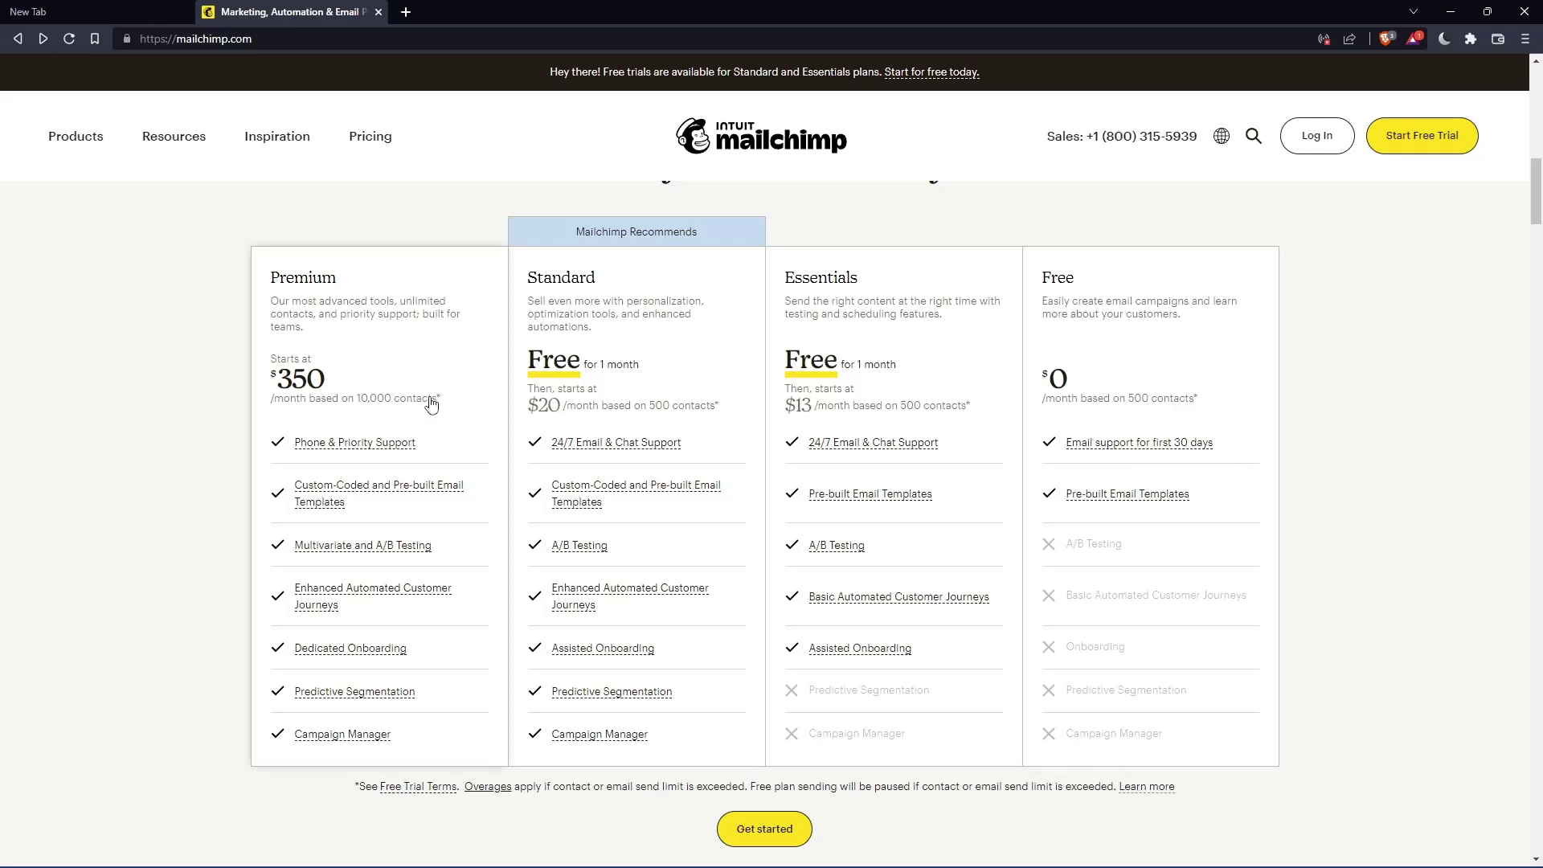
left_click(1147, 319)
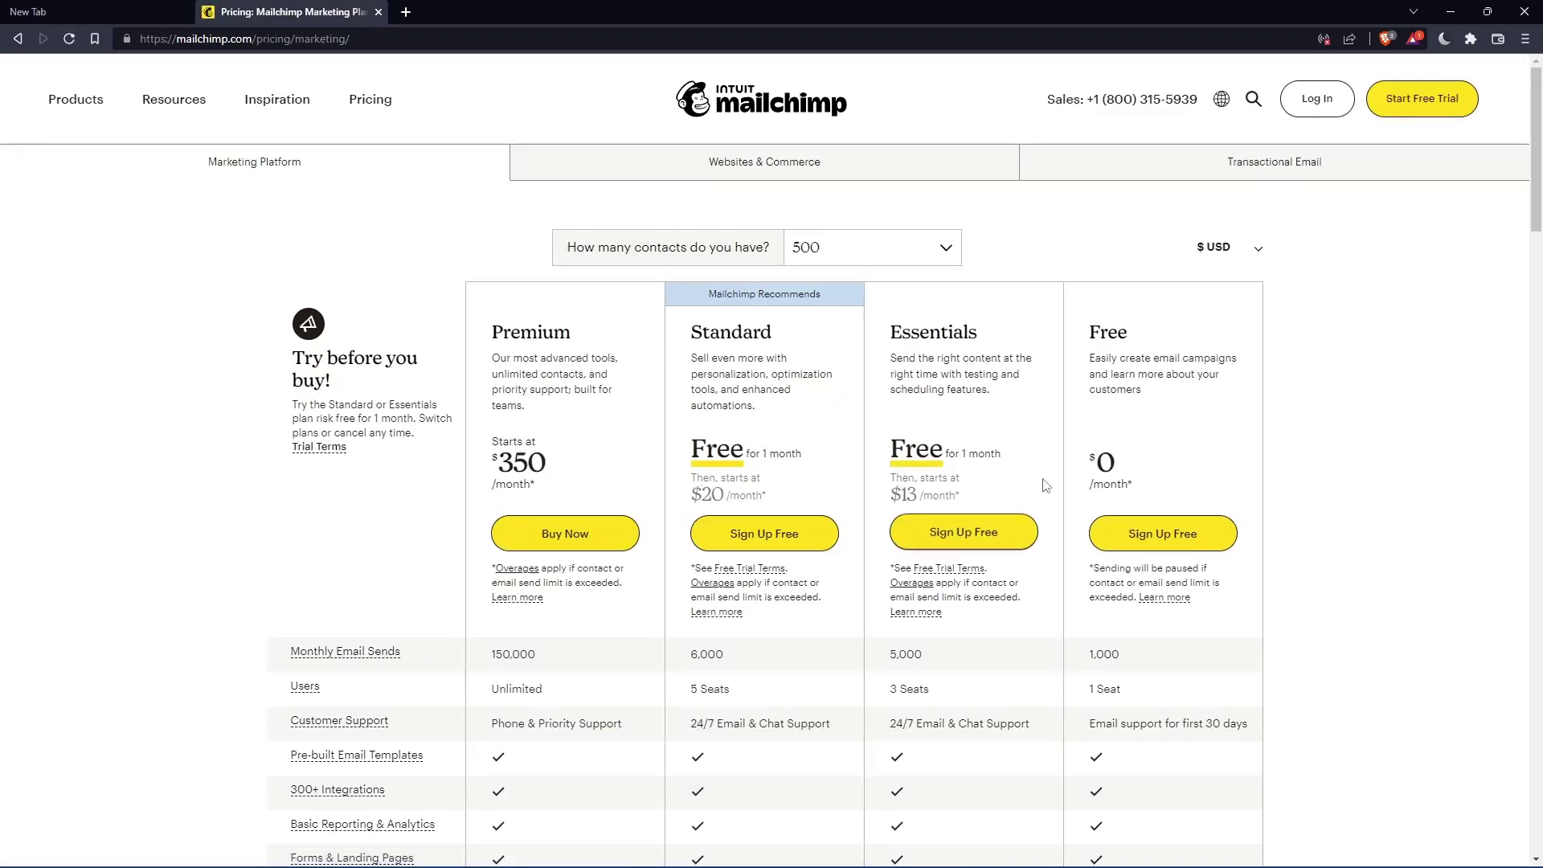
- Start a Free plan sign-up and begin entering the sign-up e-mail address
left_click(1170, 548)
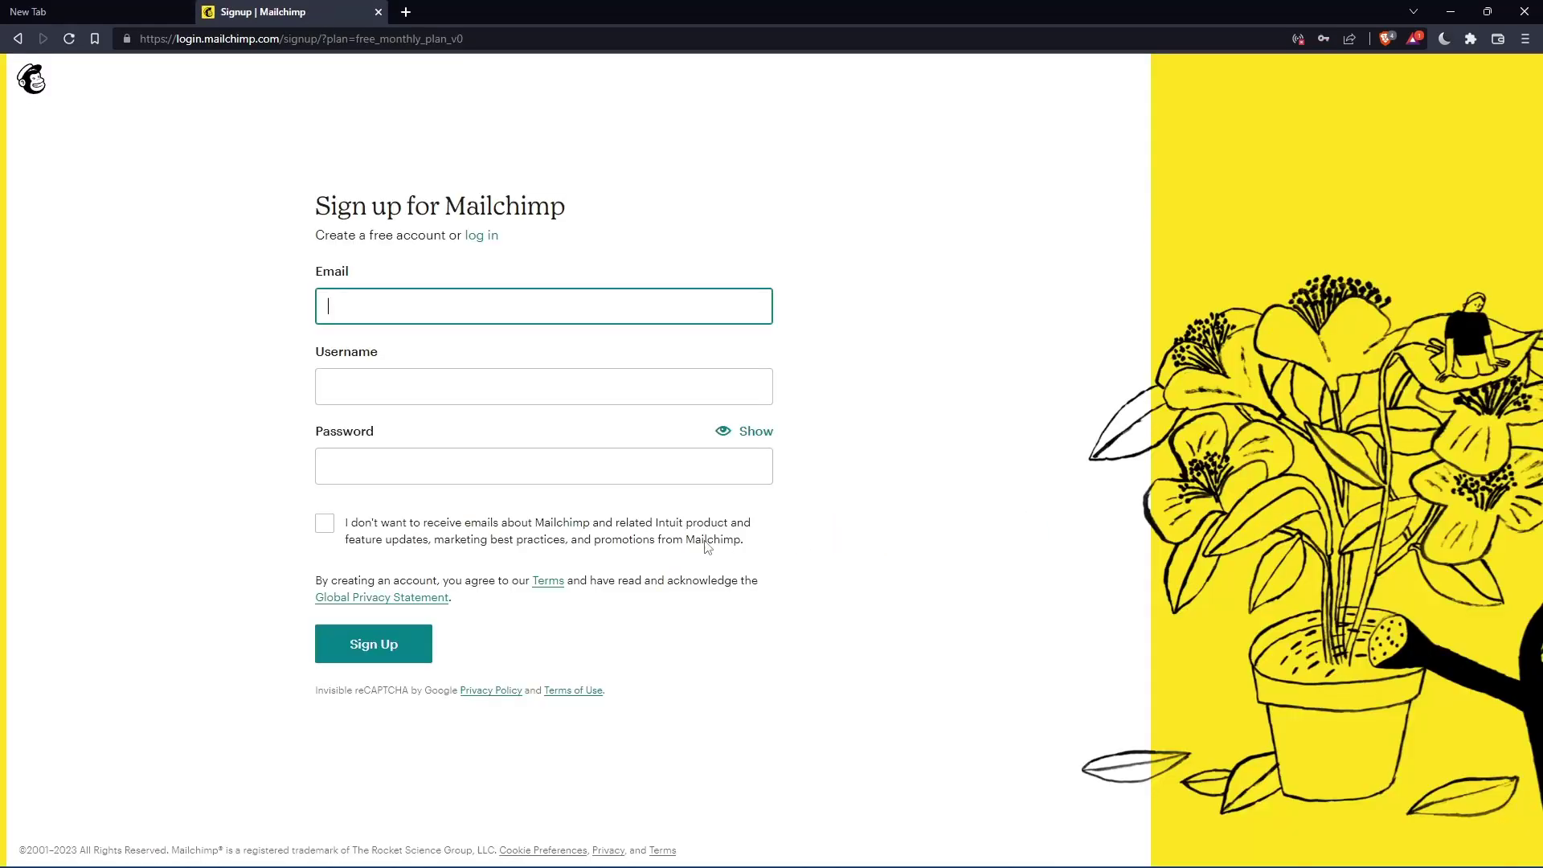
left_click(530, 314)
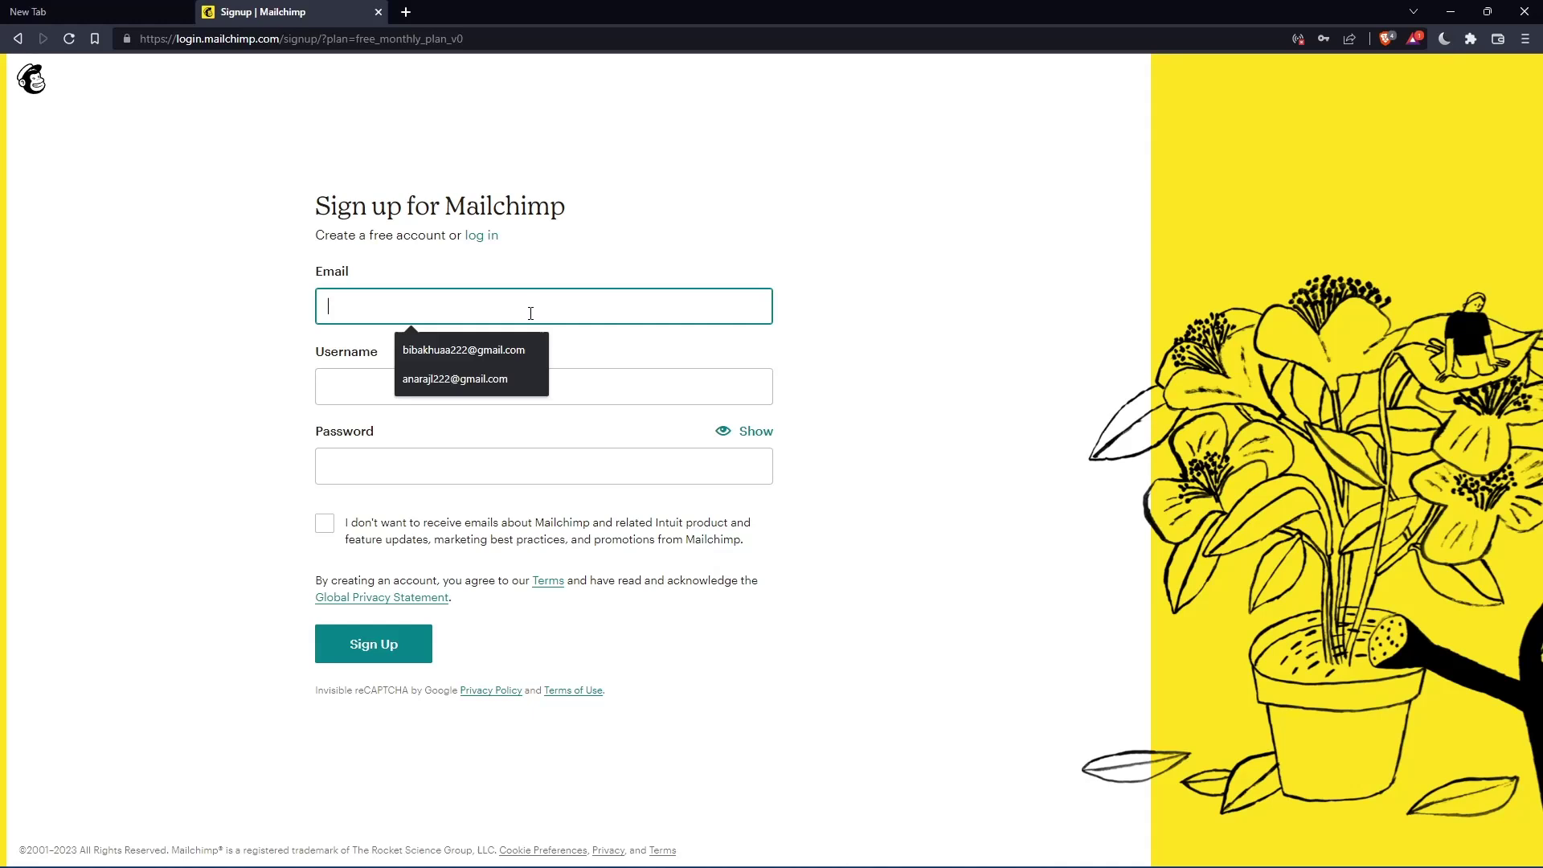
left_click(872, 268)
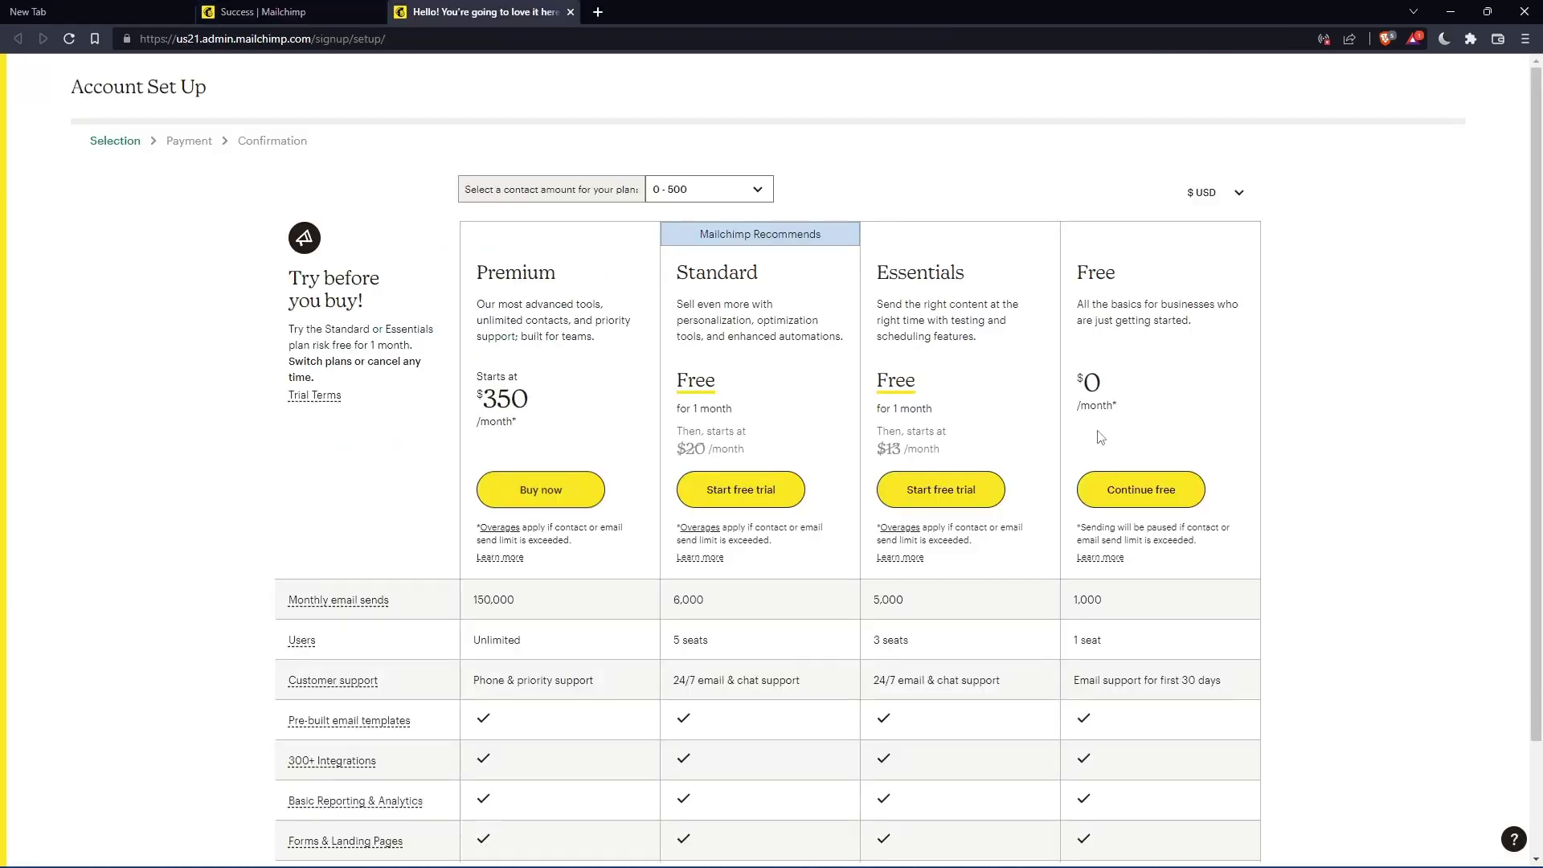
- Continue setup on the Free plan and fill first and last name from saved suggestions
left_click(1162, 497)
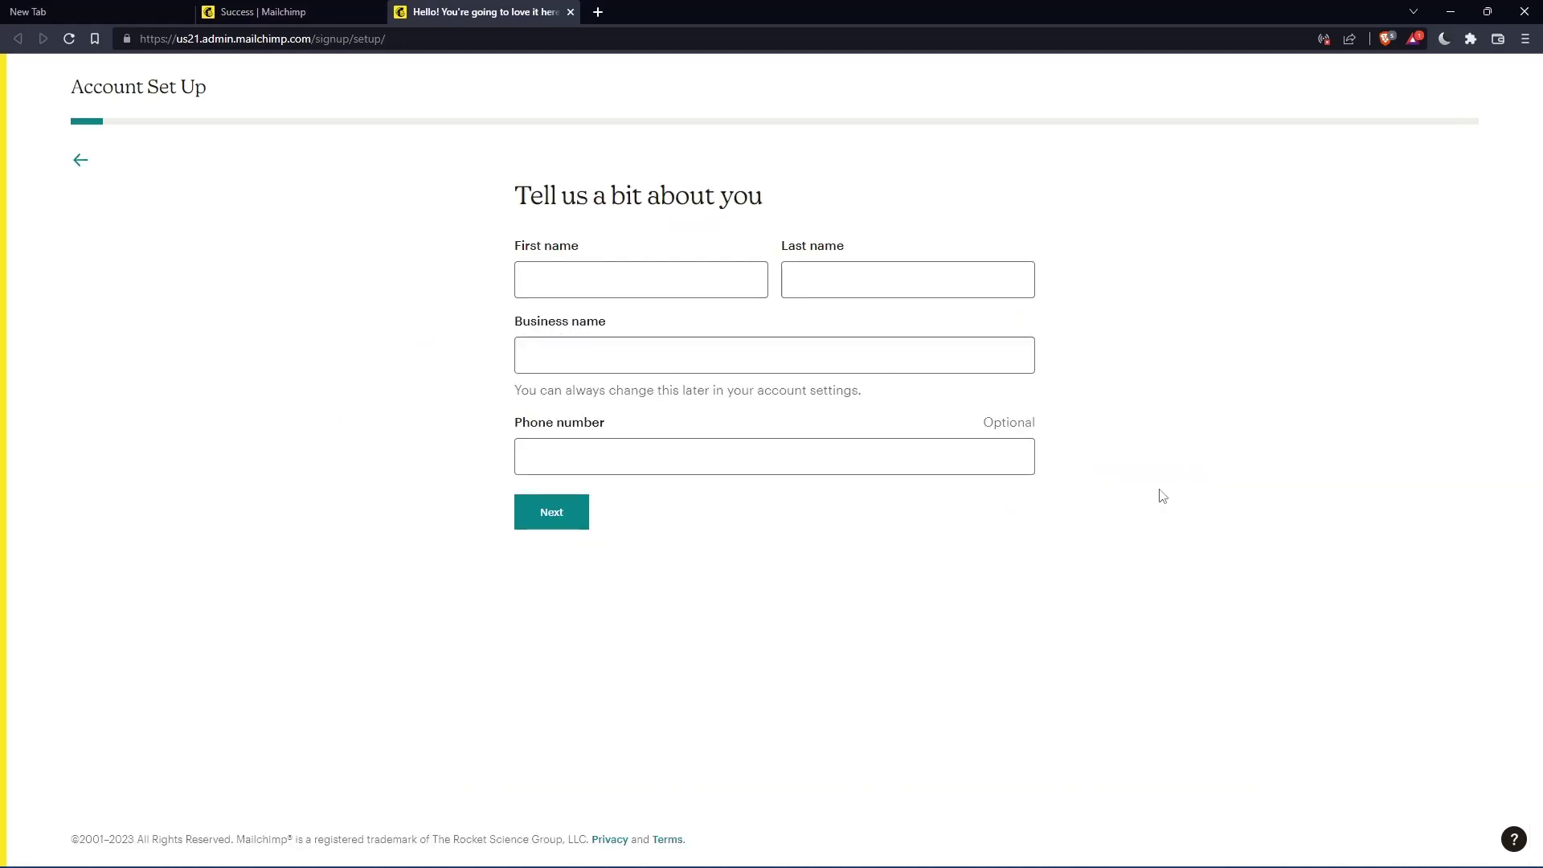
left_click(646, 274)
left_click(850, 283)
left_click(671, 281)
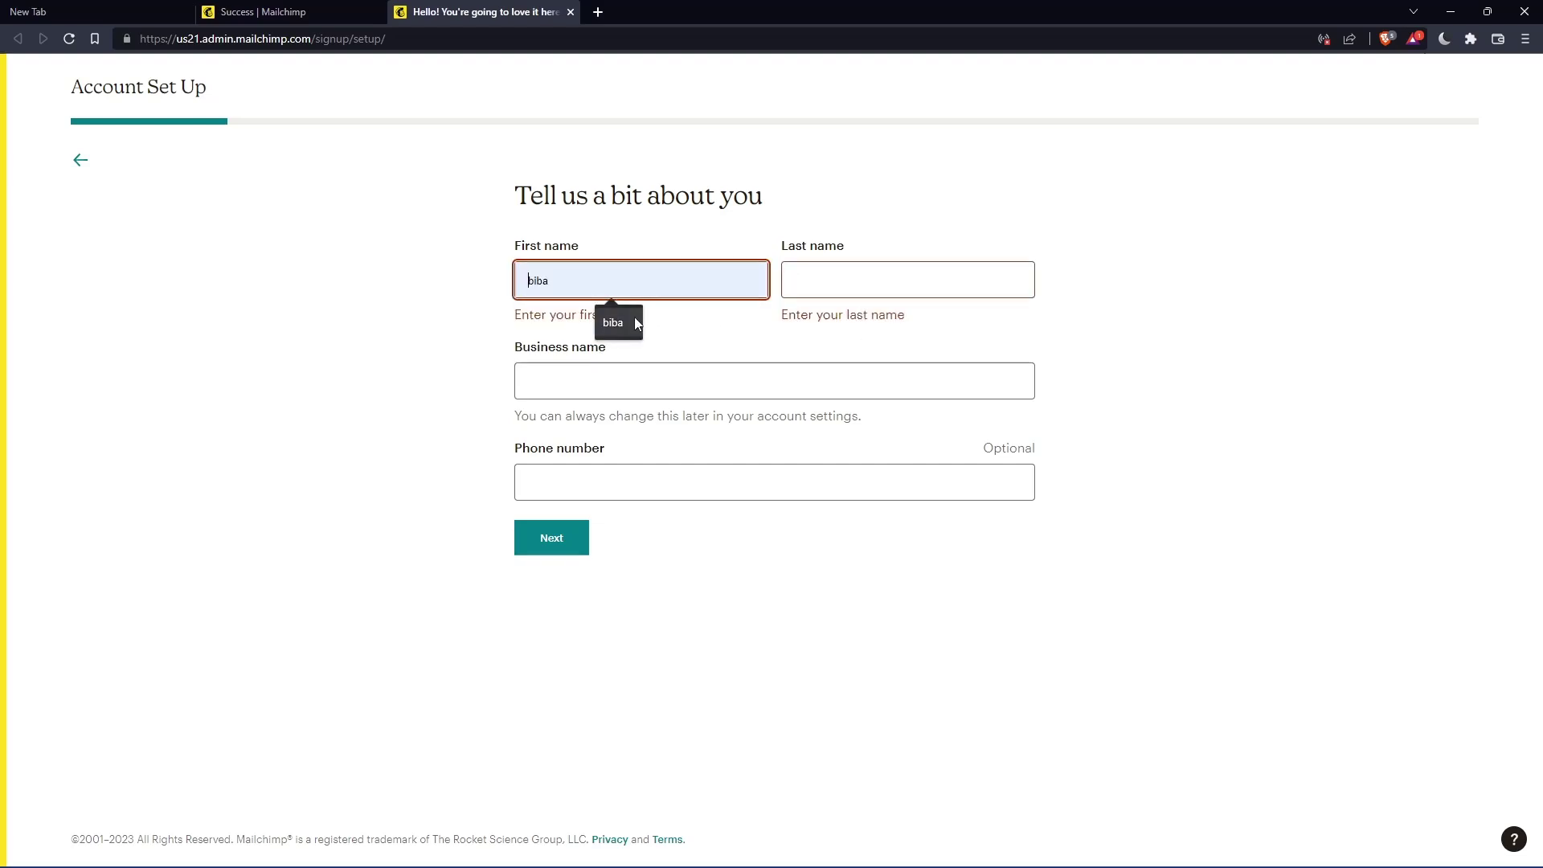
key("Down")
key("Return")
left_click(874, 285)
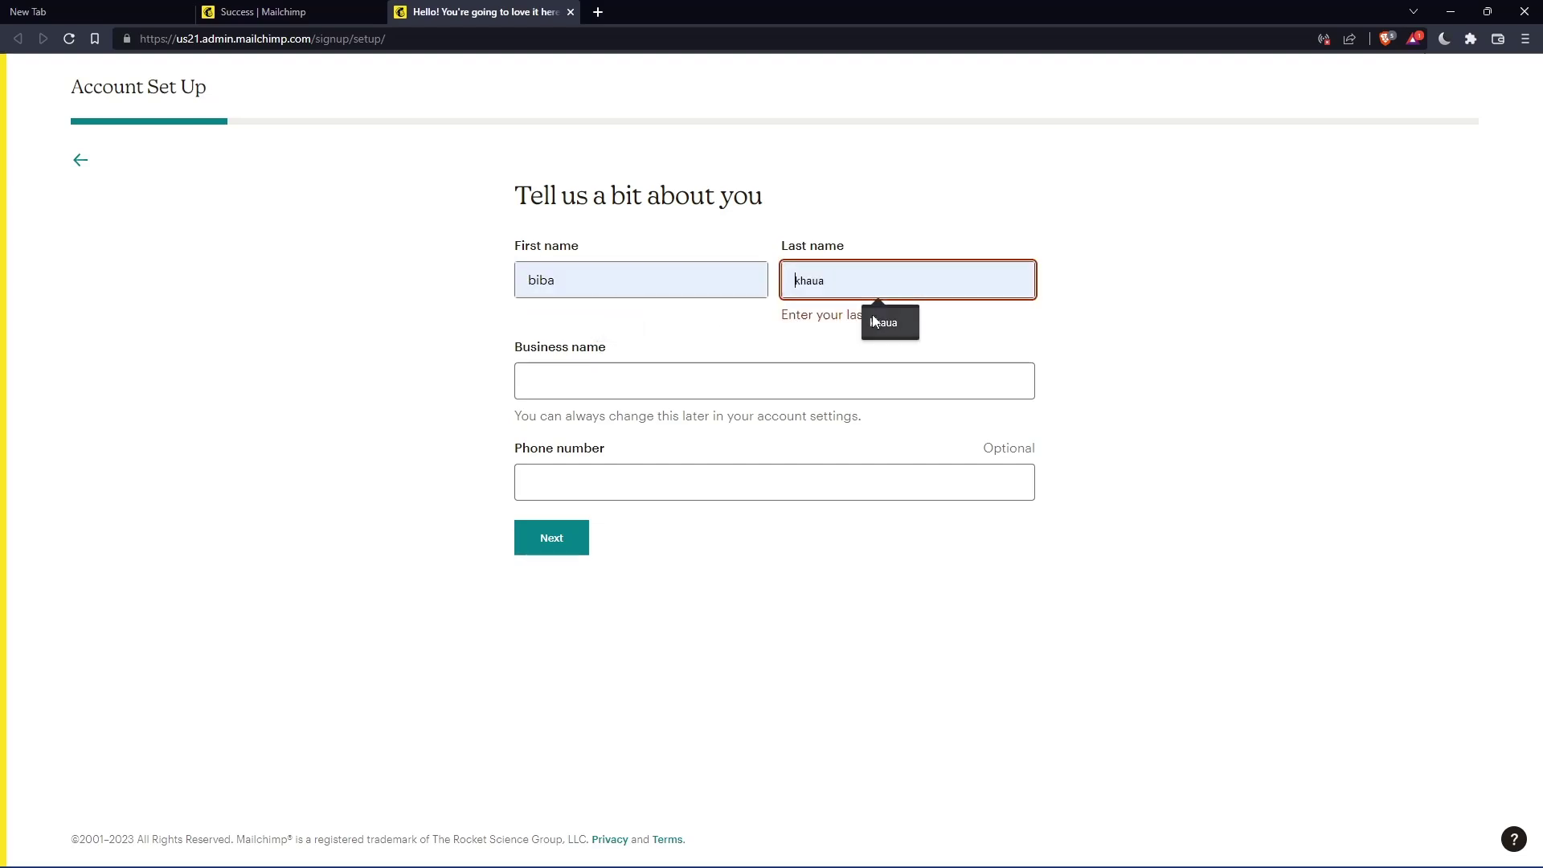
left_click(871, 315)
- Fill in the business name, changing its last character to 0, and submit the personal details
left_click(675, 356)
left_click(625, 426)
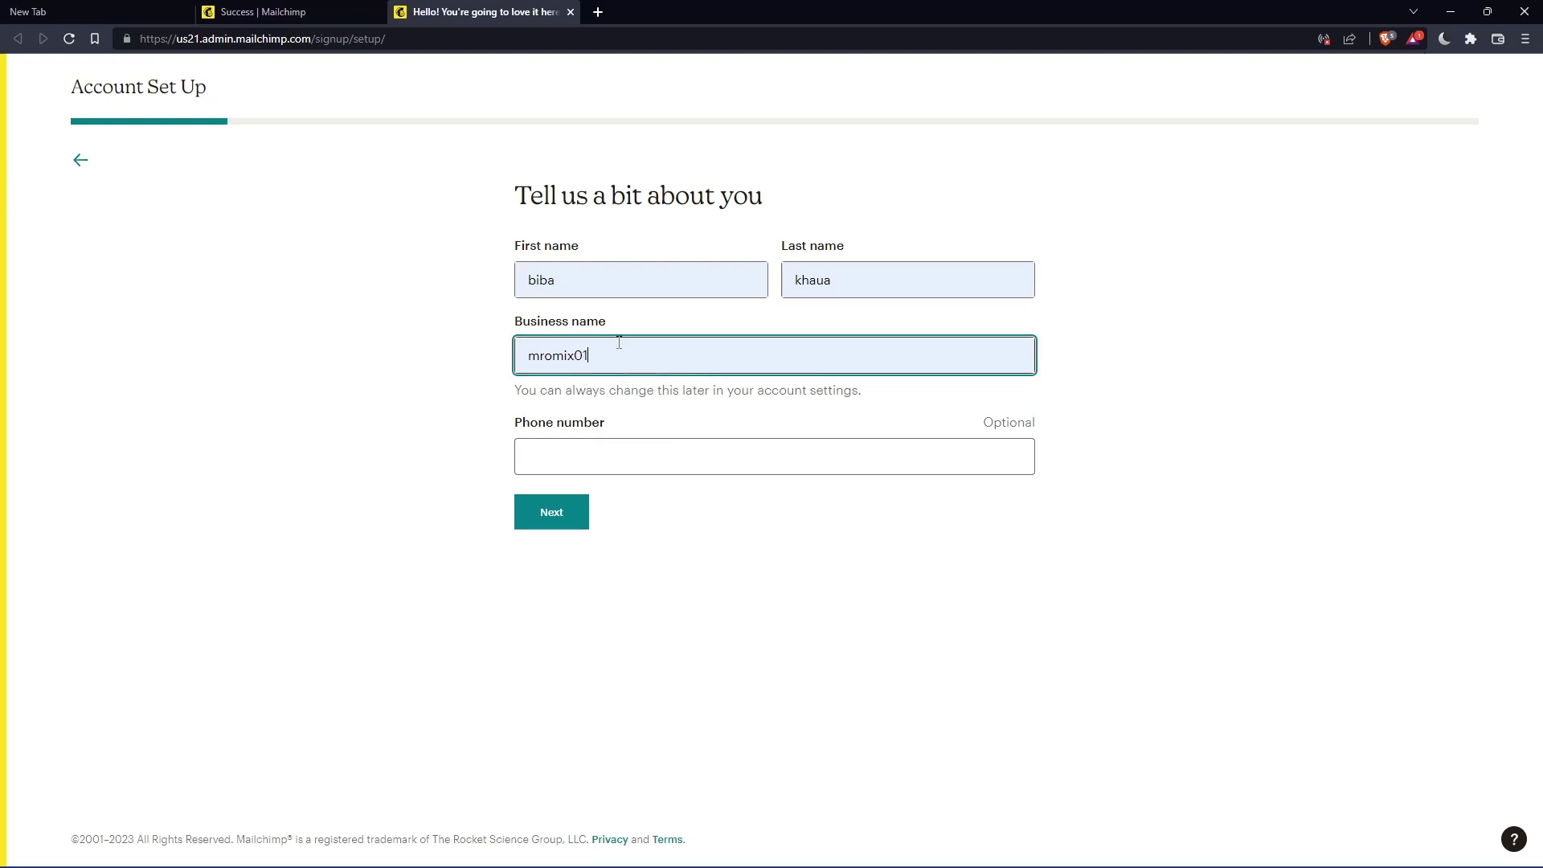
key("BackSpace")
key("BackSpace")
type("0")
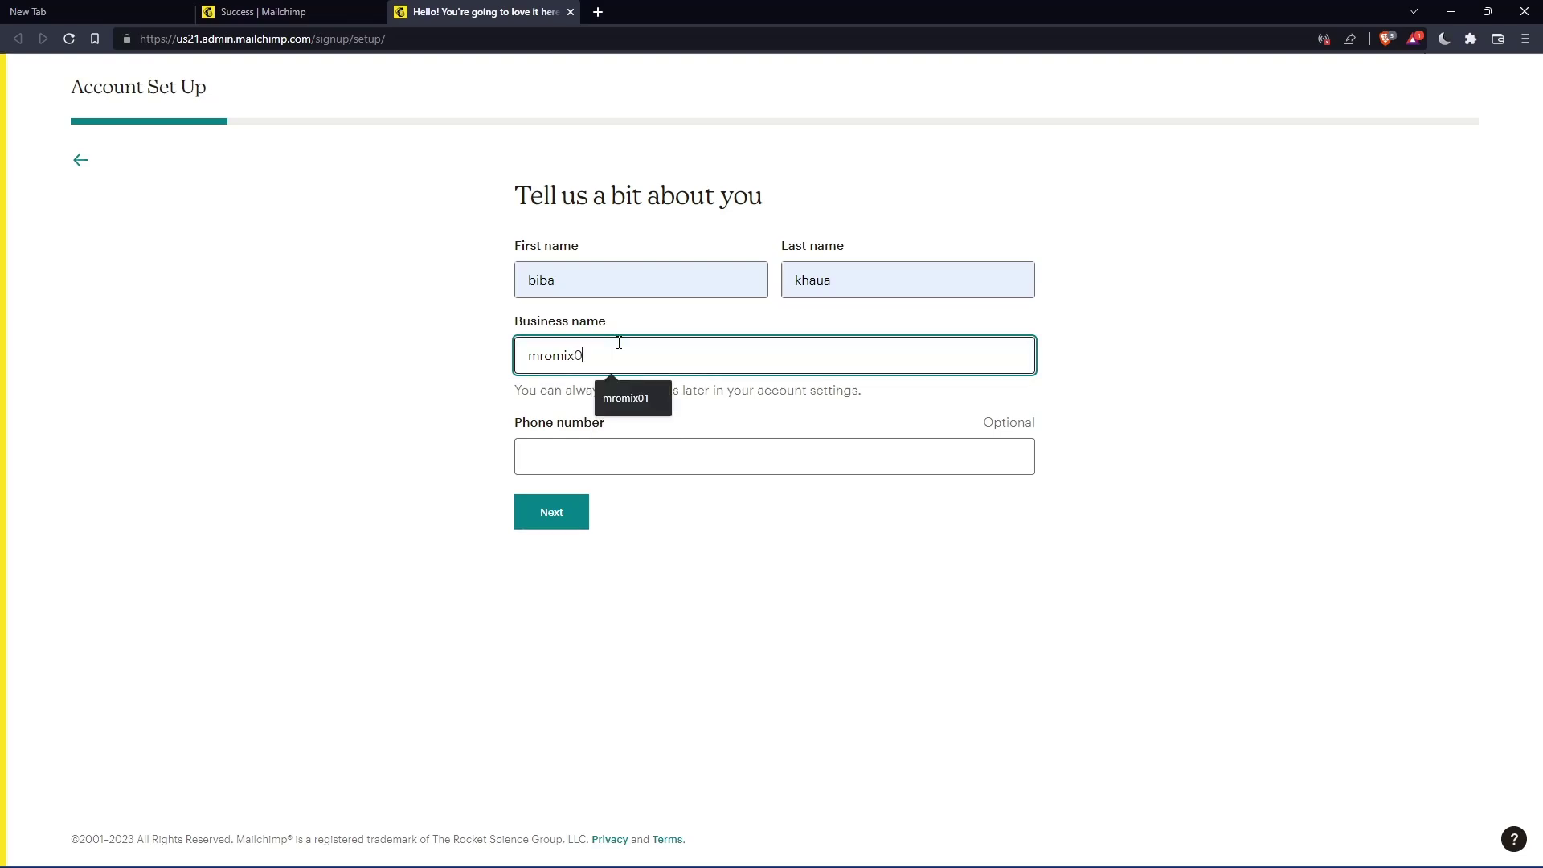
left_click(568, 512)
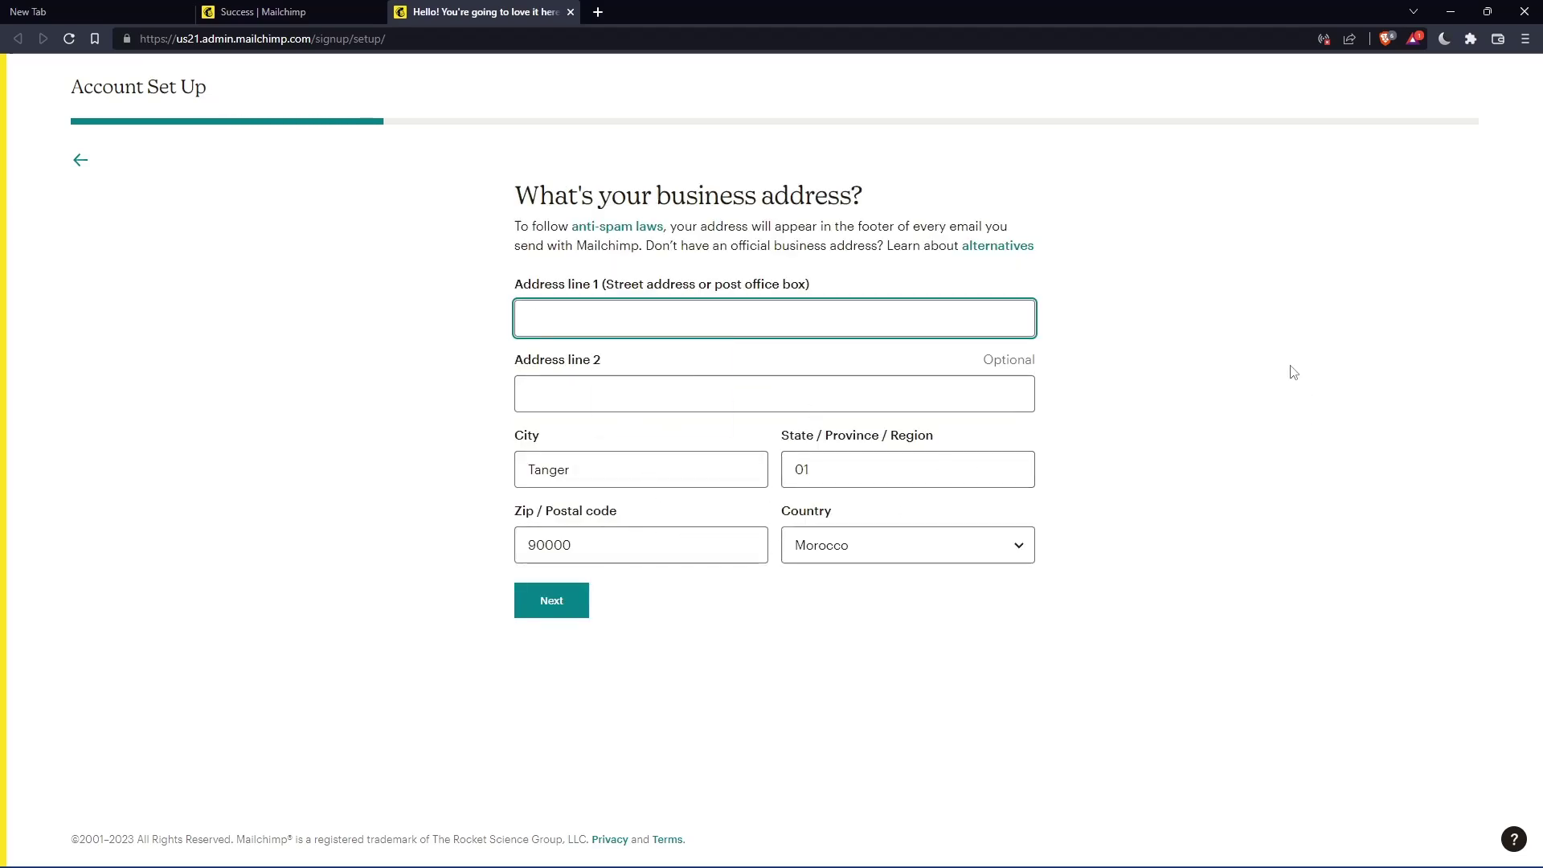
- Autofill the business address from the suggested address and submit it
left_click(638, 373)
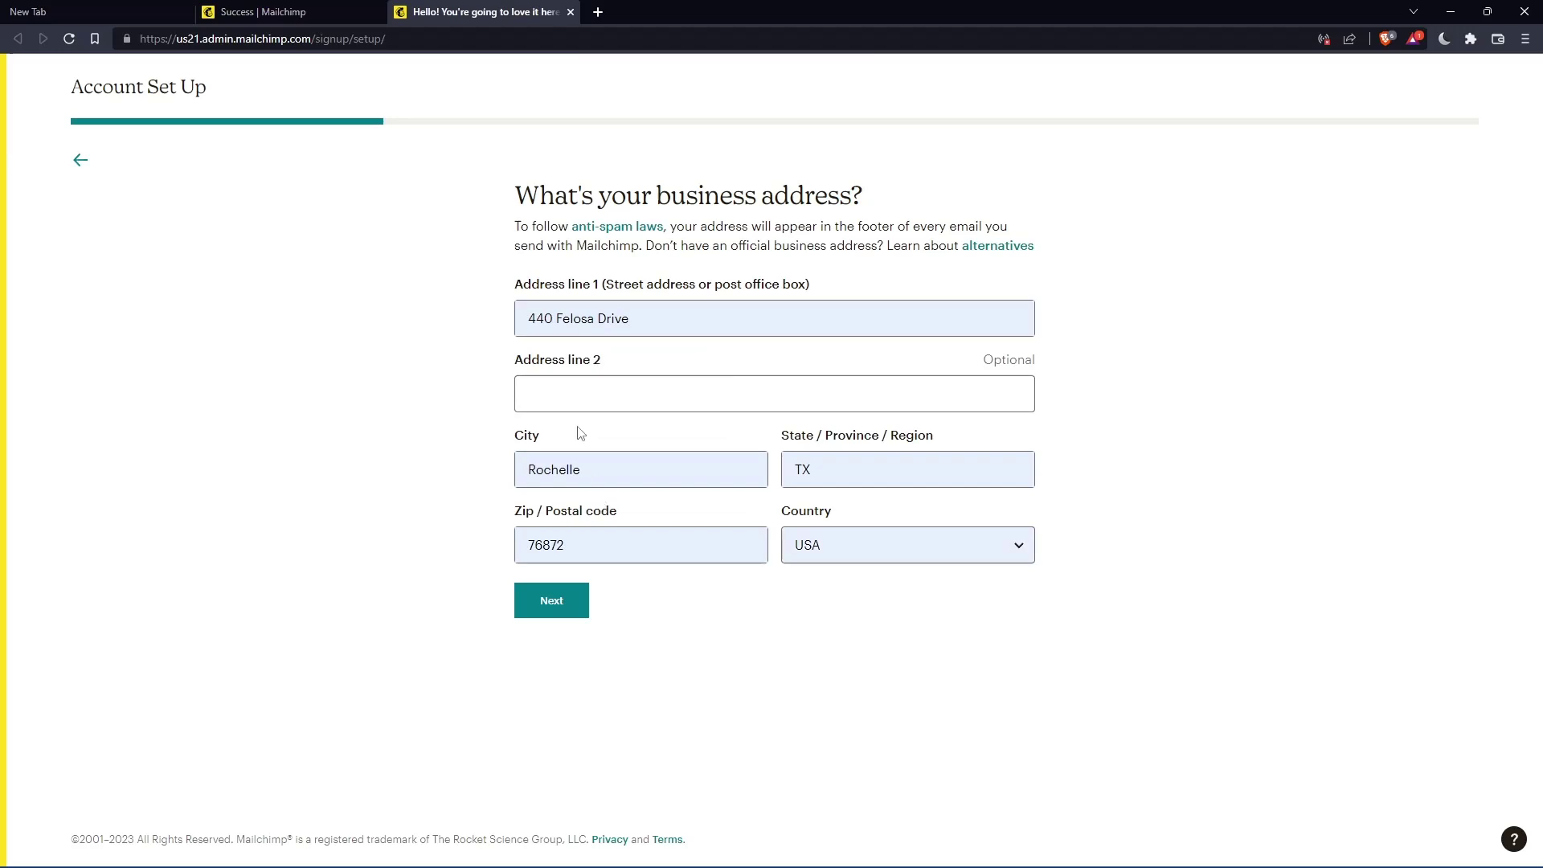
left_click(537, 598)
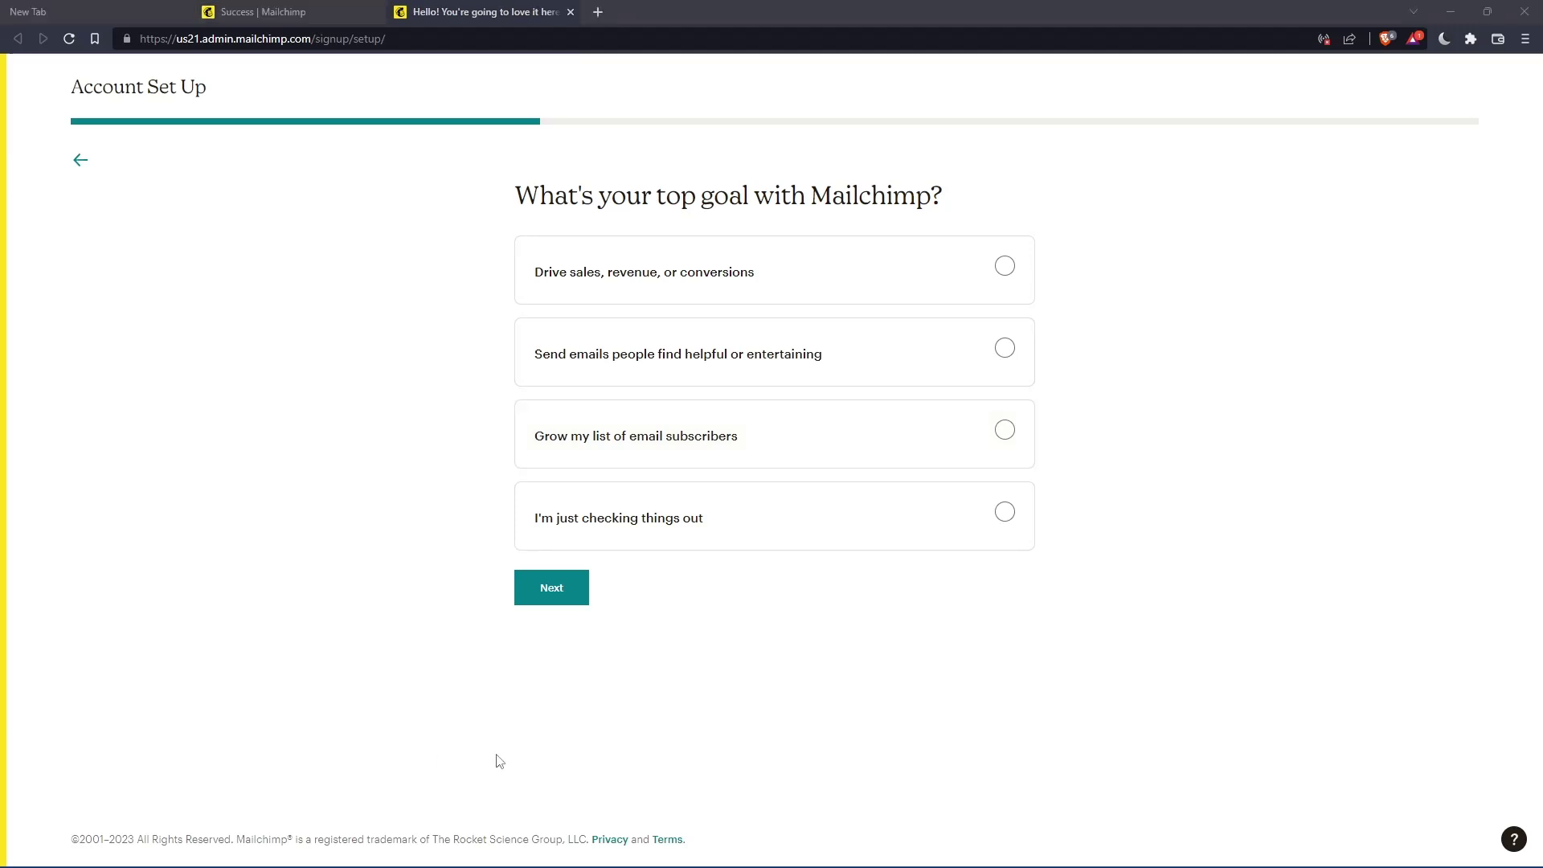
- Pick 'I'm just checking things out' as the top goal and continue
left_click(532, 599)
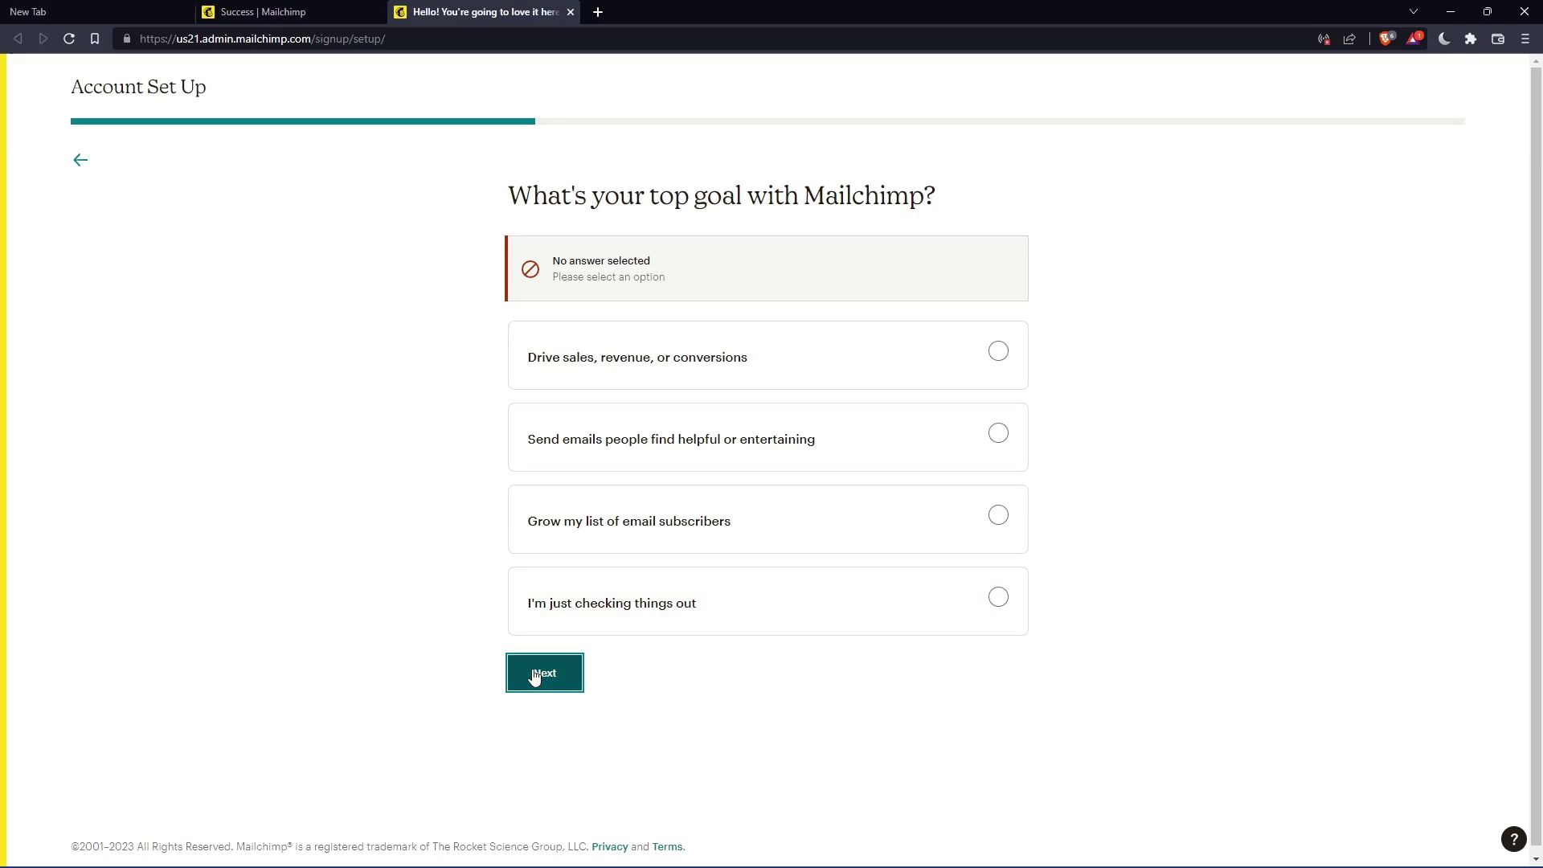
left_click(842, 632)
left_click(567, 591)
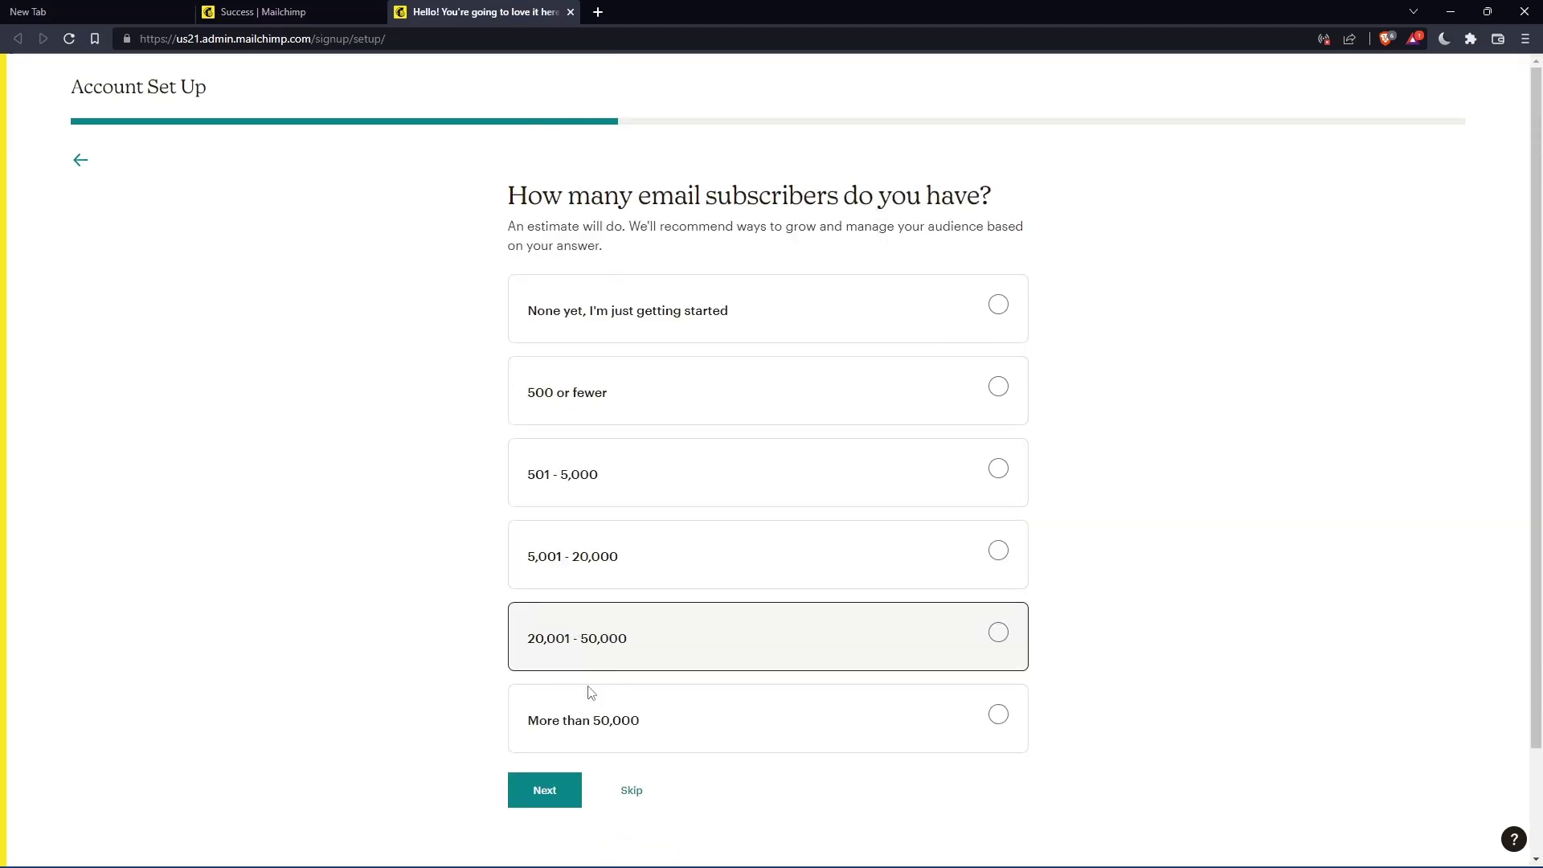
- Skip the subscriber count, selling and brand import questions, then finish without Mailchimp emails
left_click(635, 790)
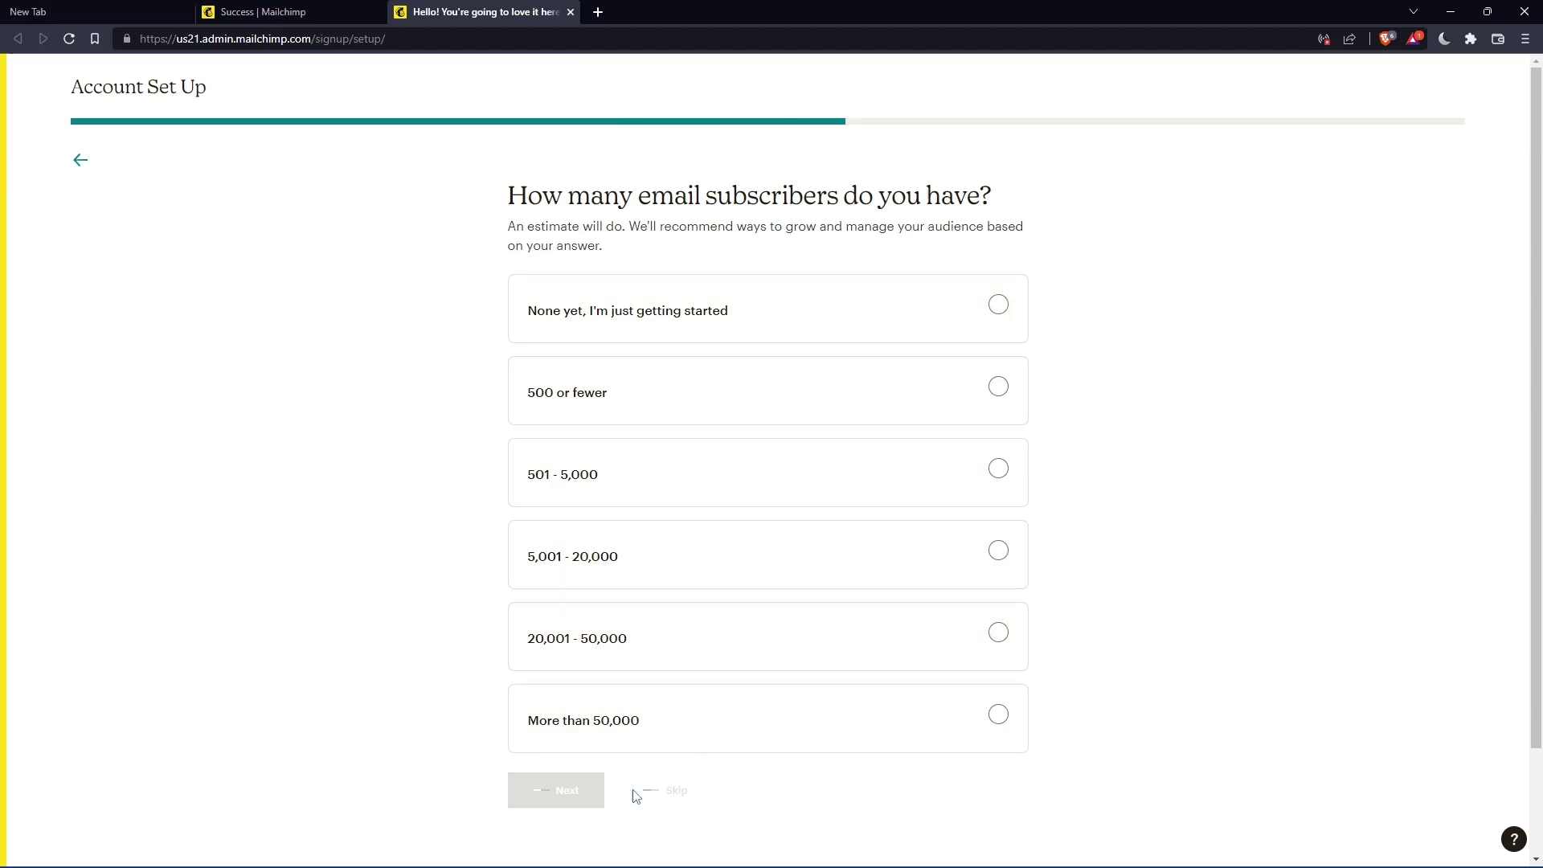
left_click(636, 608)
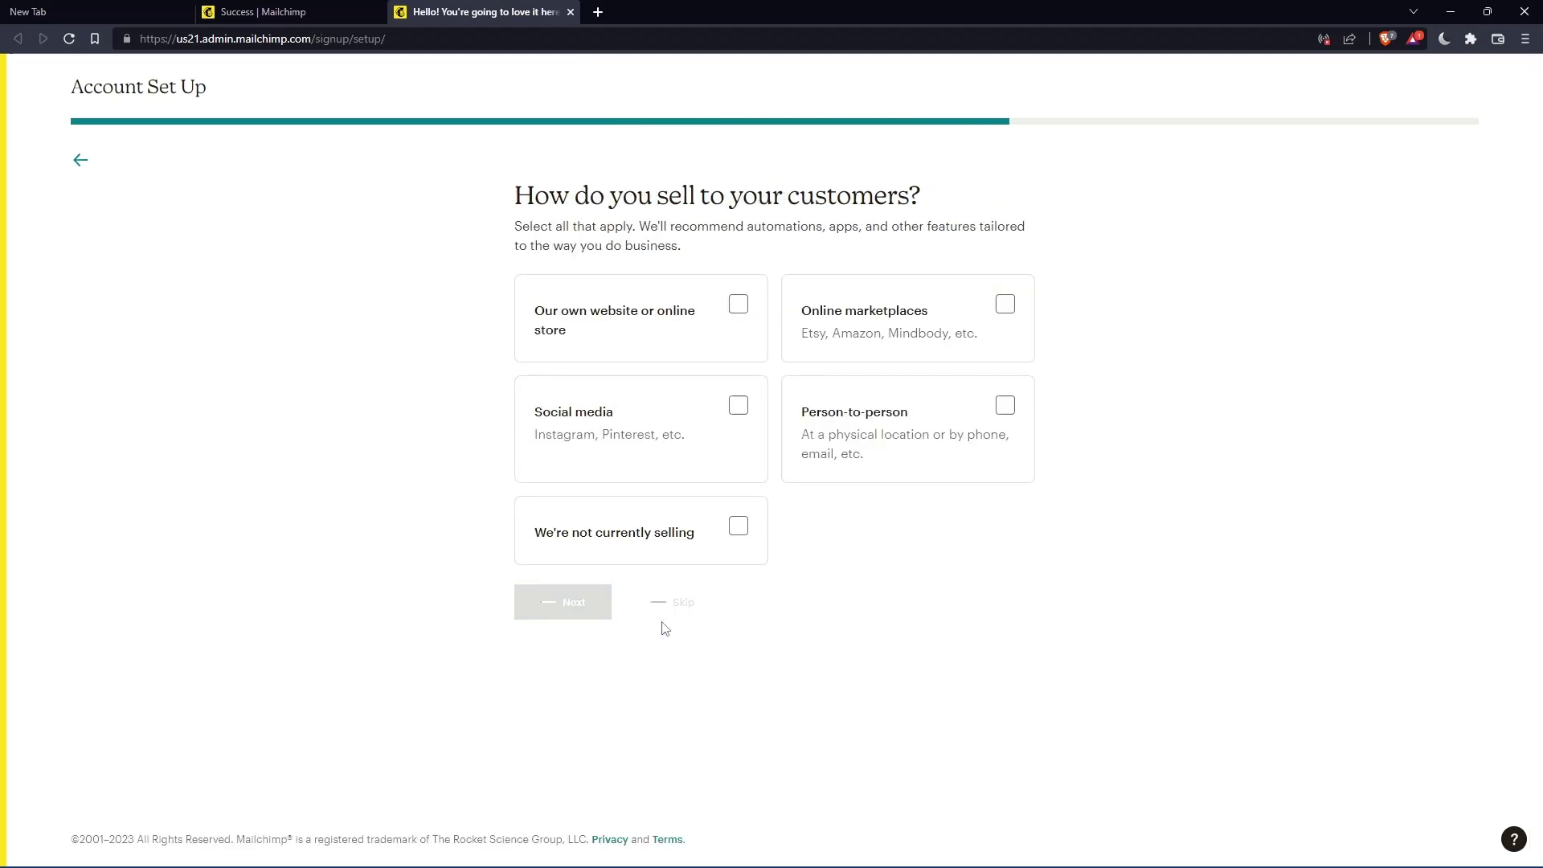
left_click(638, 453)
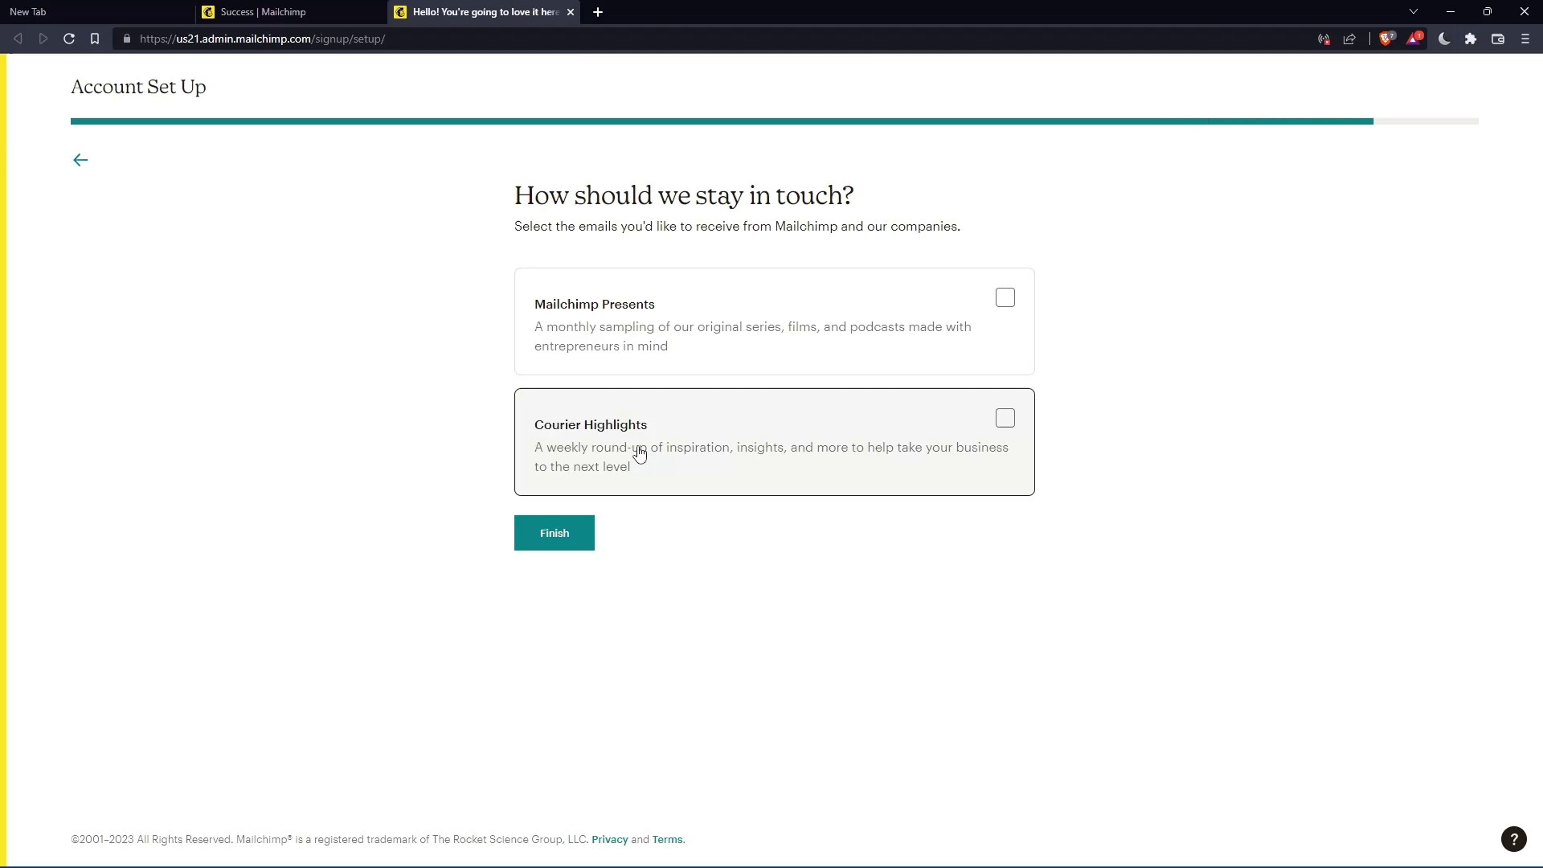
left_click(563, 534)
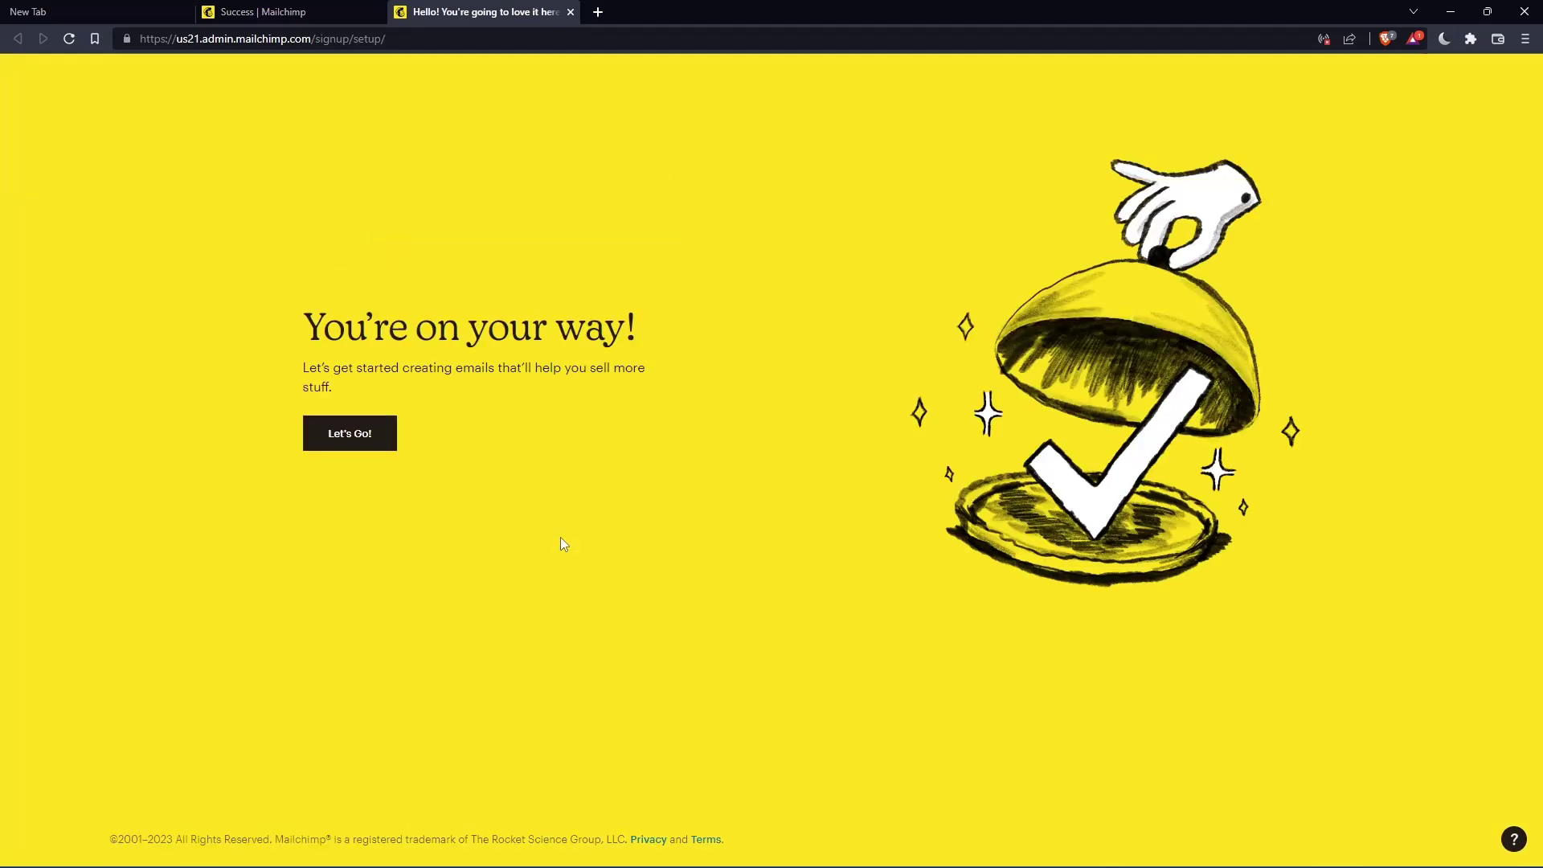
- Choose Let's Go! on the 'You're on your way!' page to reach the Home dashboard
left_click(363, 429)
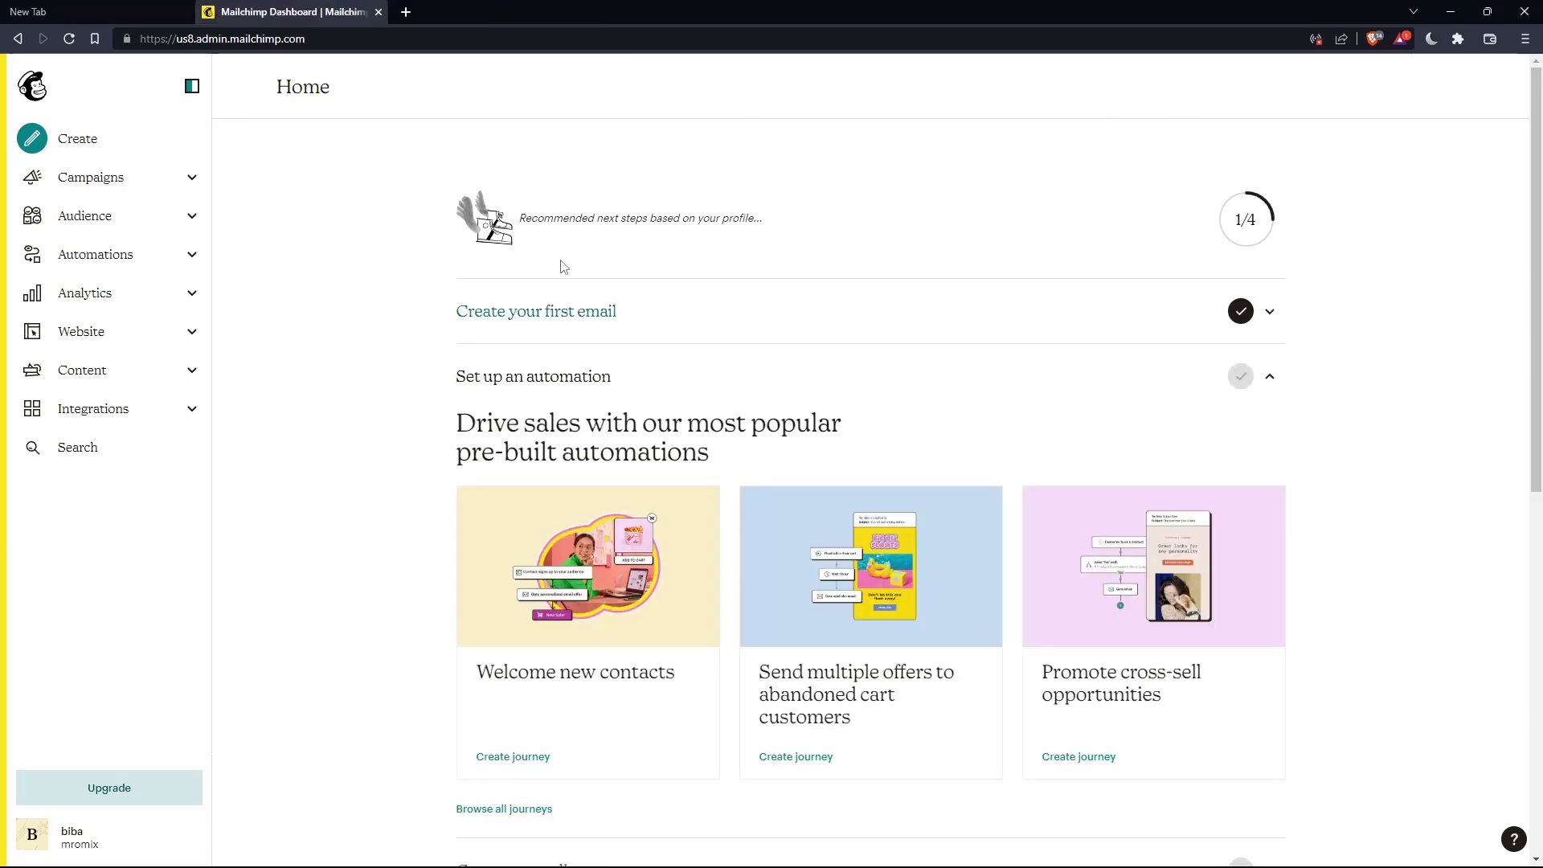
- Open Audience > All contacts, then choose Add contacts > Import contacts
left_click(172, 225)
left_click(119, 274)
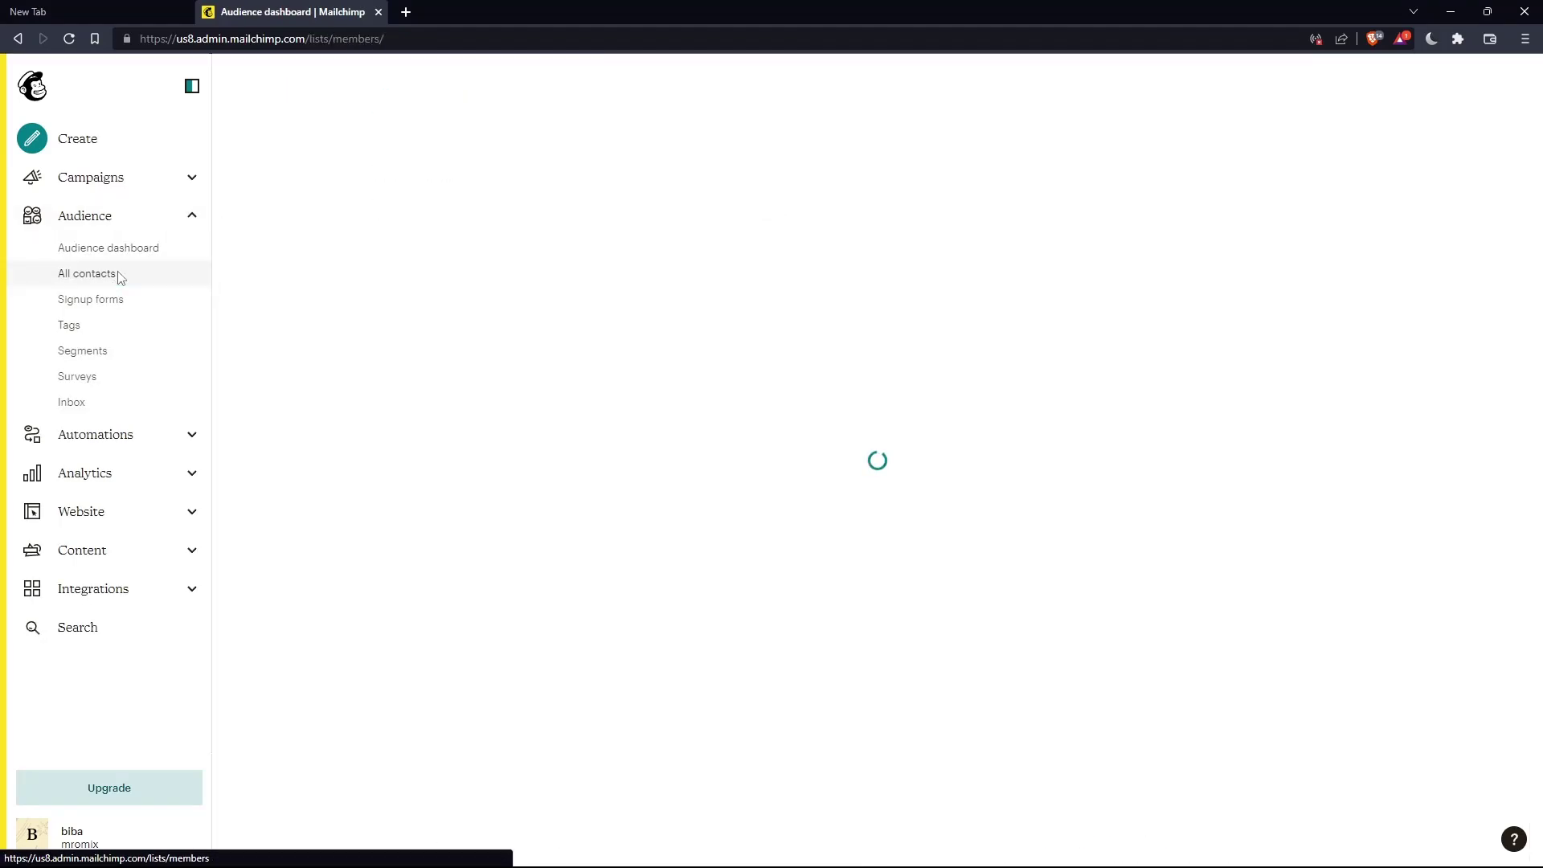
left_click(124, 217)
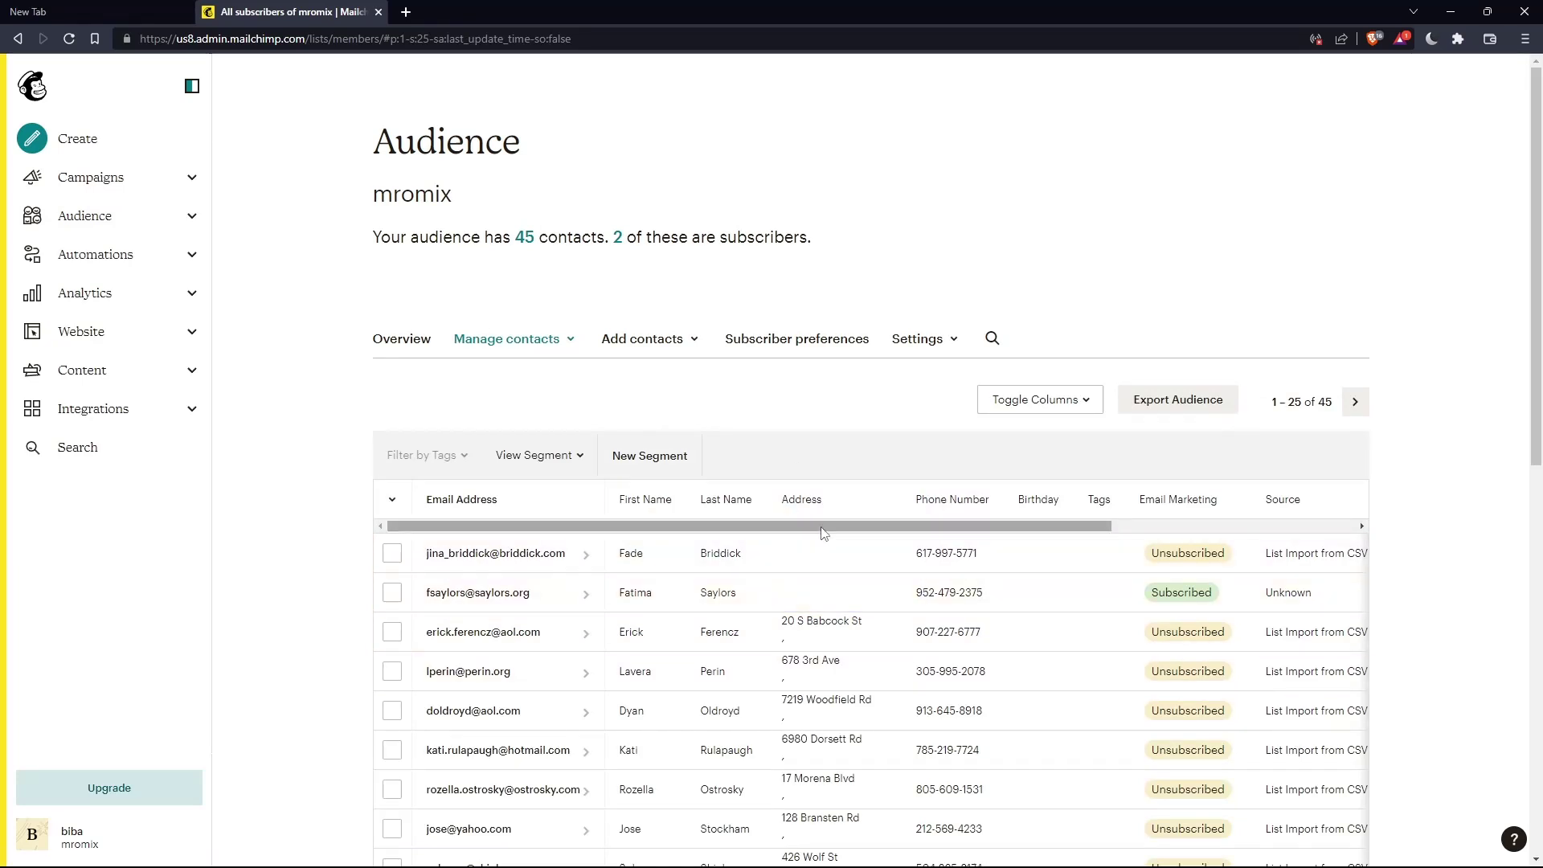
left_click(653, 341)
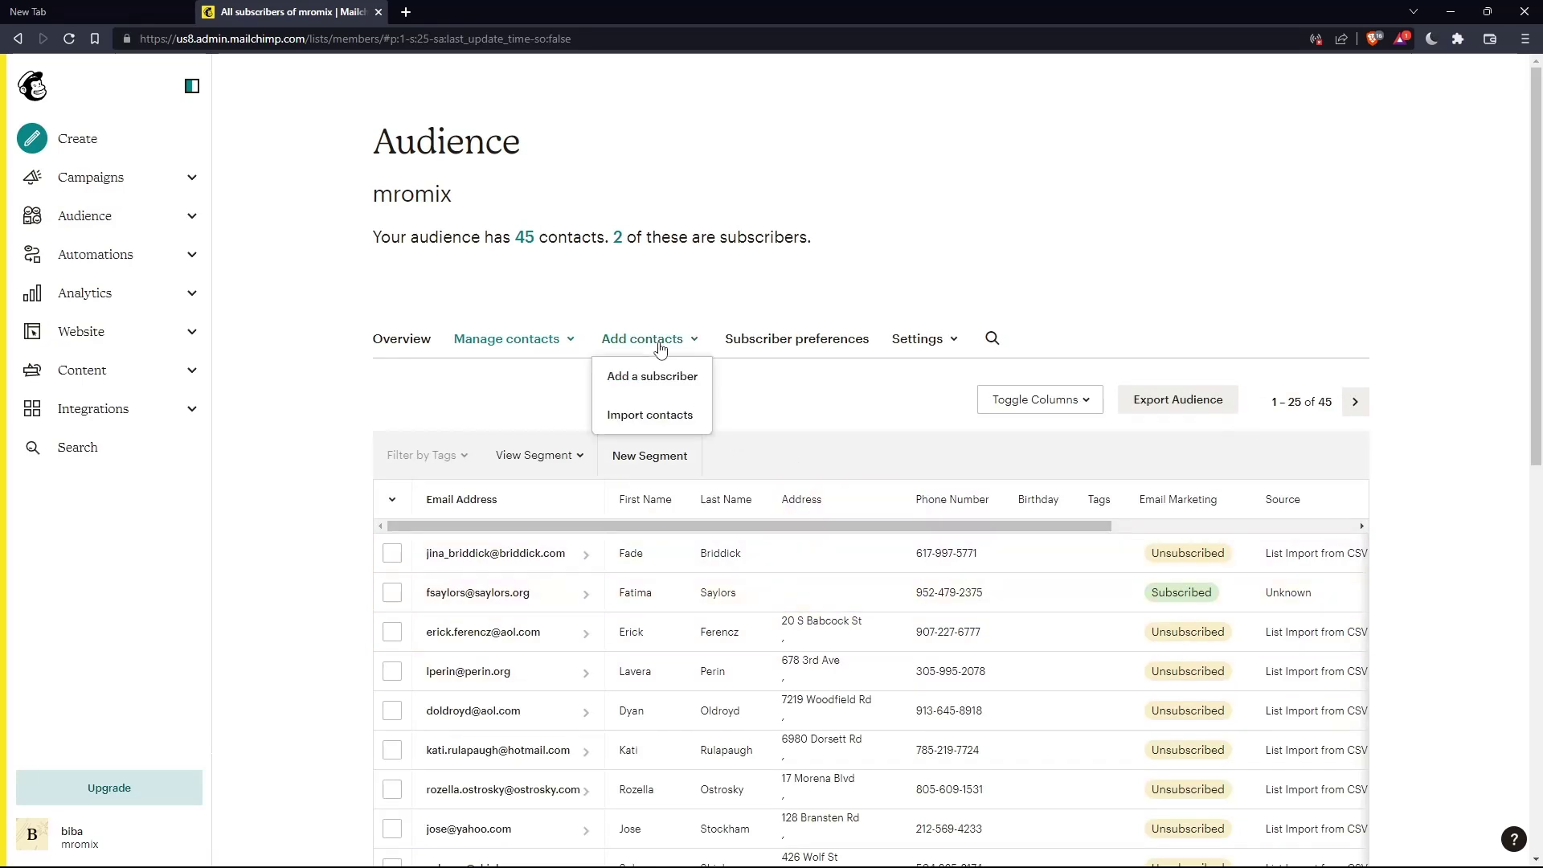
left_click(674, 416)
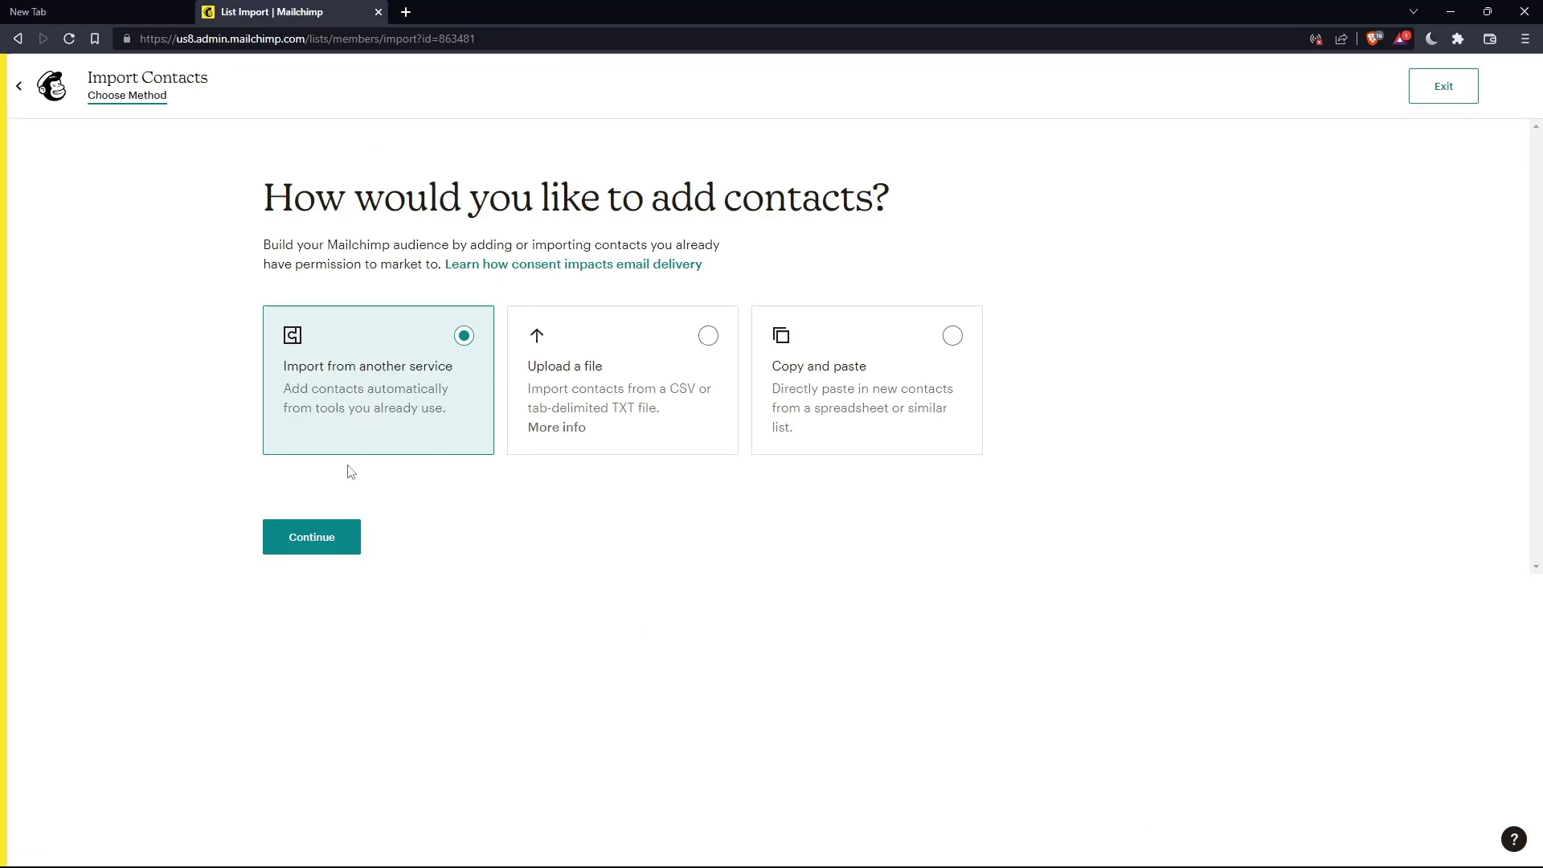
- Continue with 'Import from another service' to view the services, then back out of the import
left_click(346, 527)
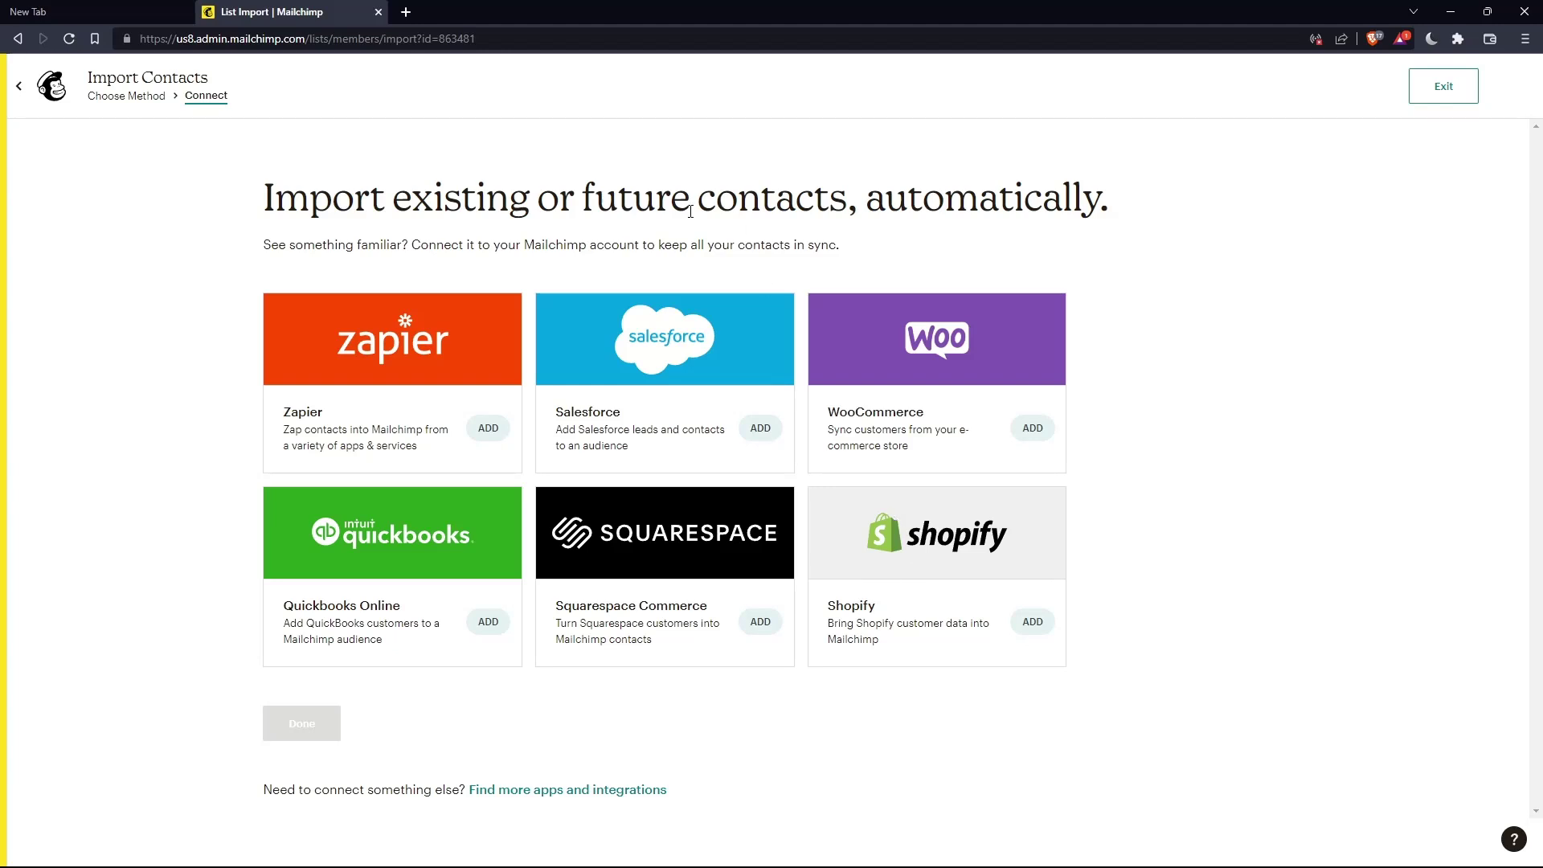
key("alt+Left")
- Confirm leaving the import, scroll through the 45-contact table, and collapse Audience in the sidebar
left_click(844, 126)
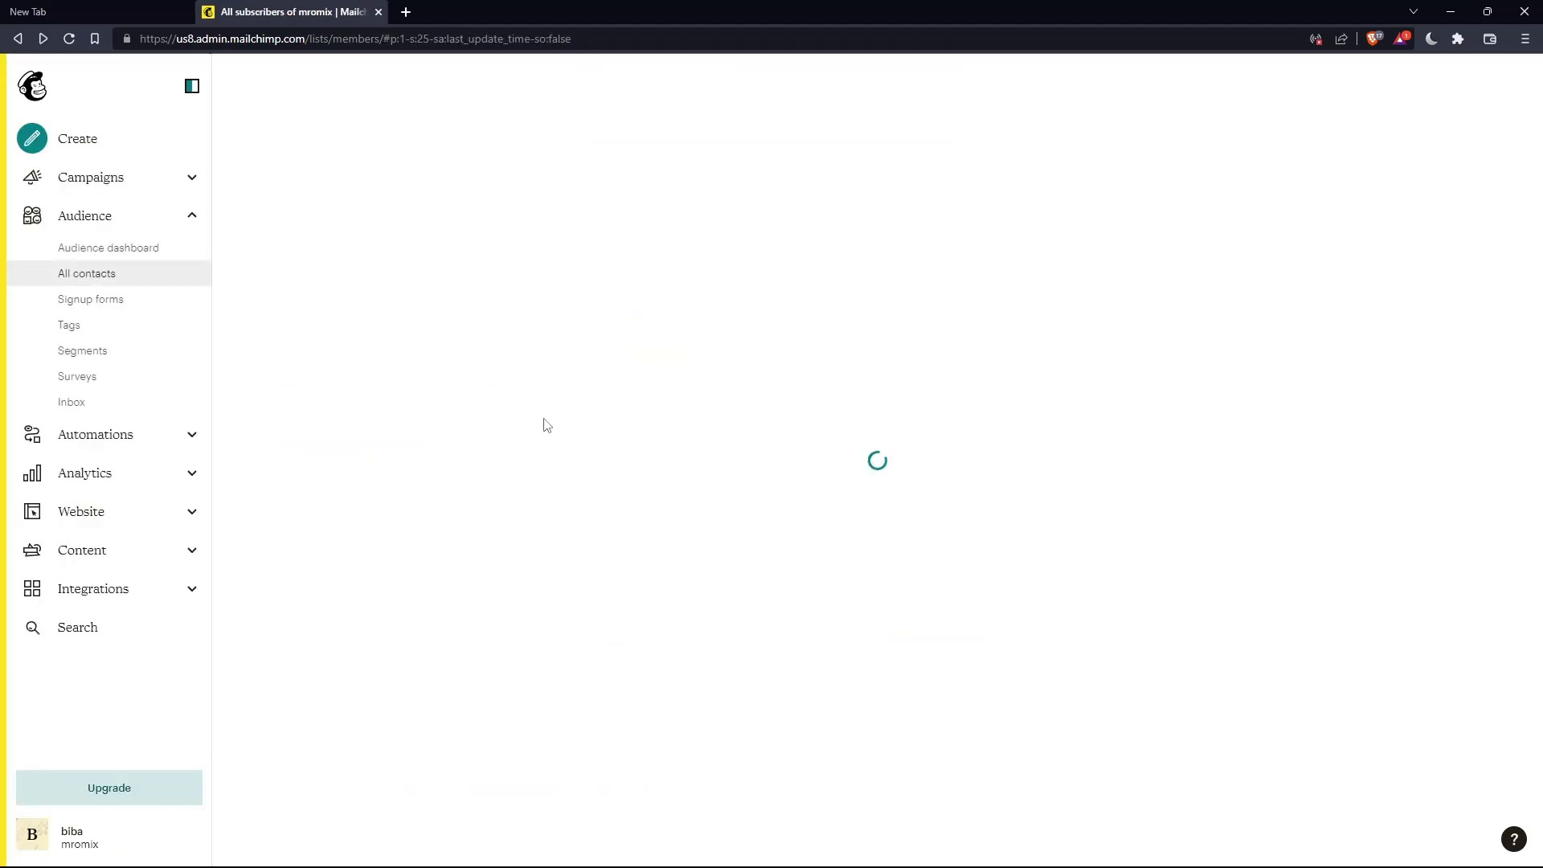
scroll(705, 361, "down", 5)
scroll(706, 287, "up", 6)
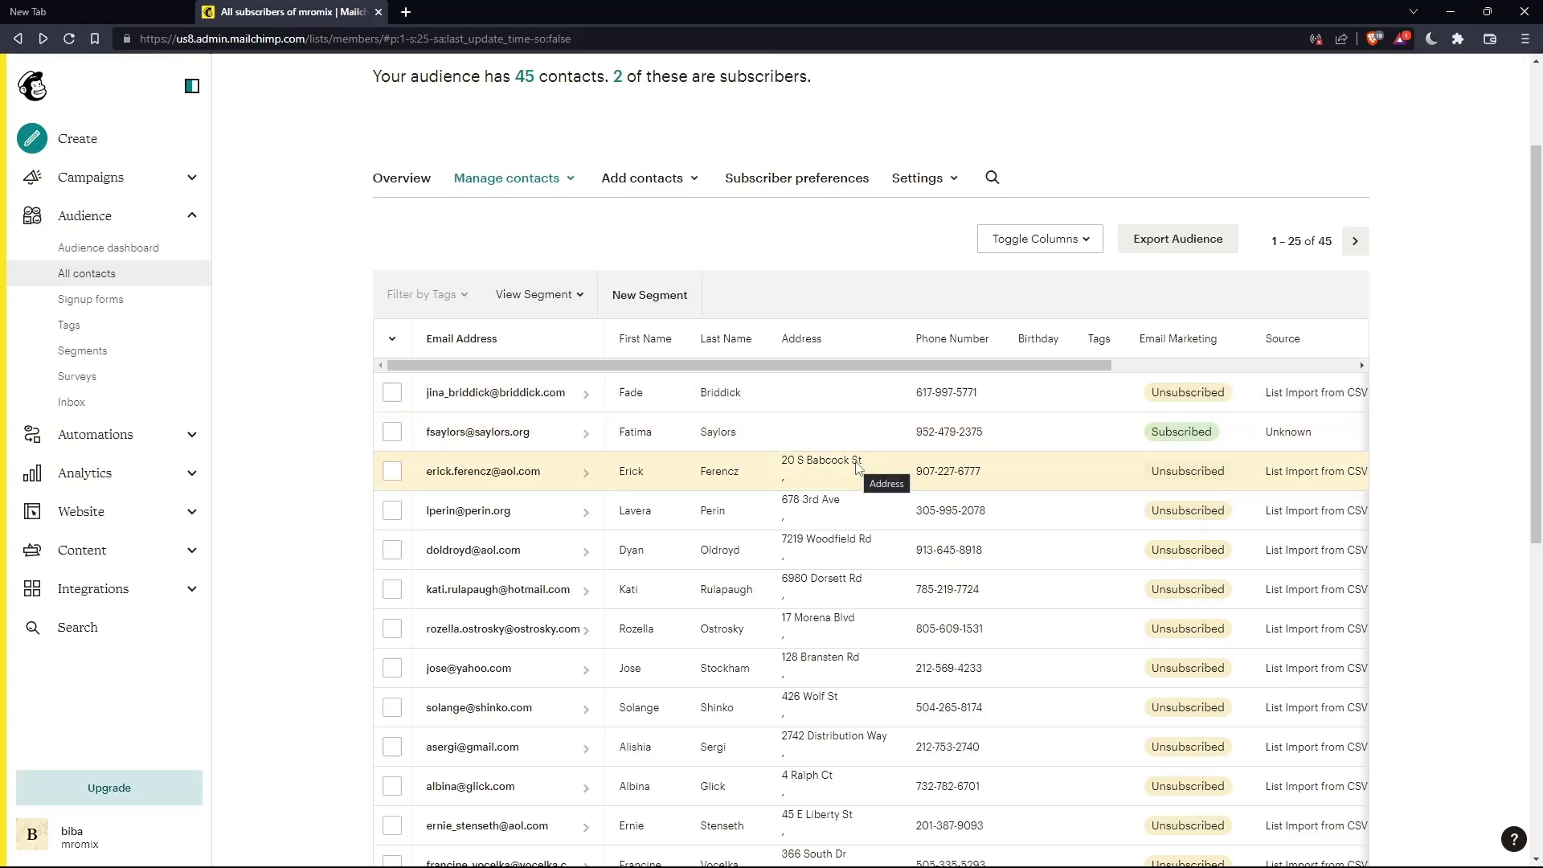
left_click(191, 217)
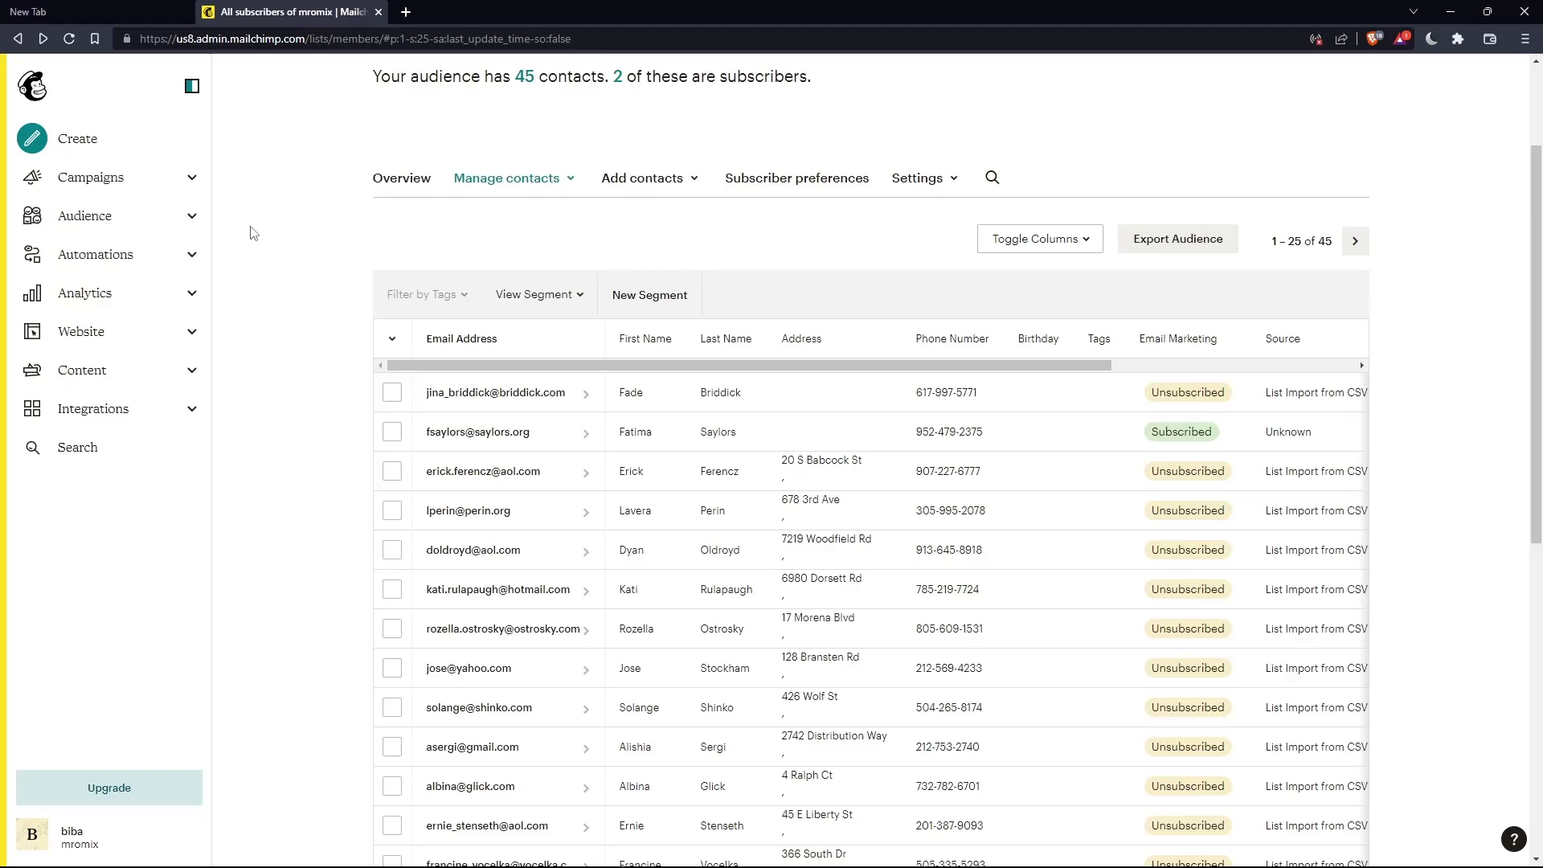